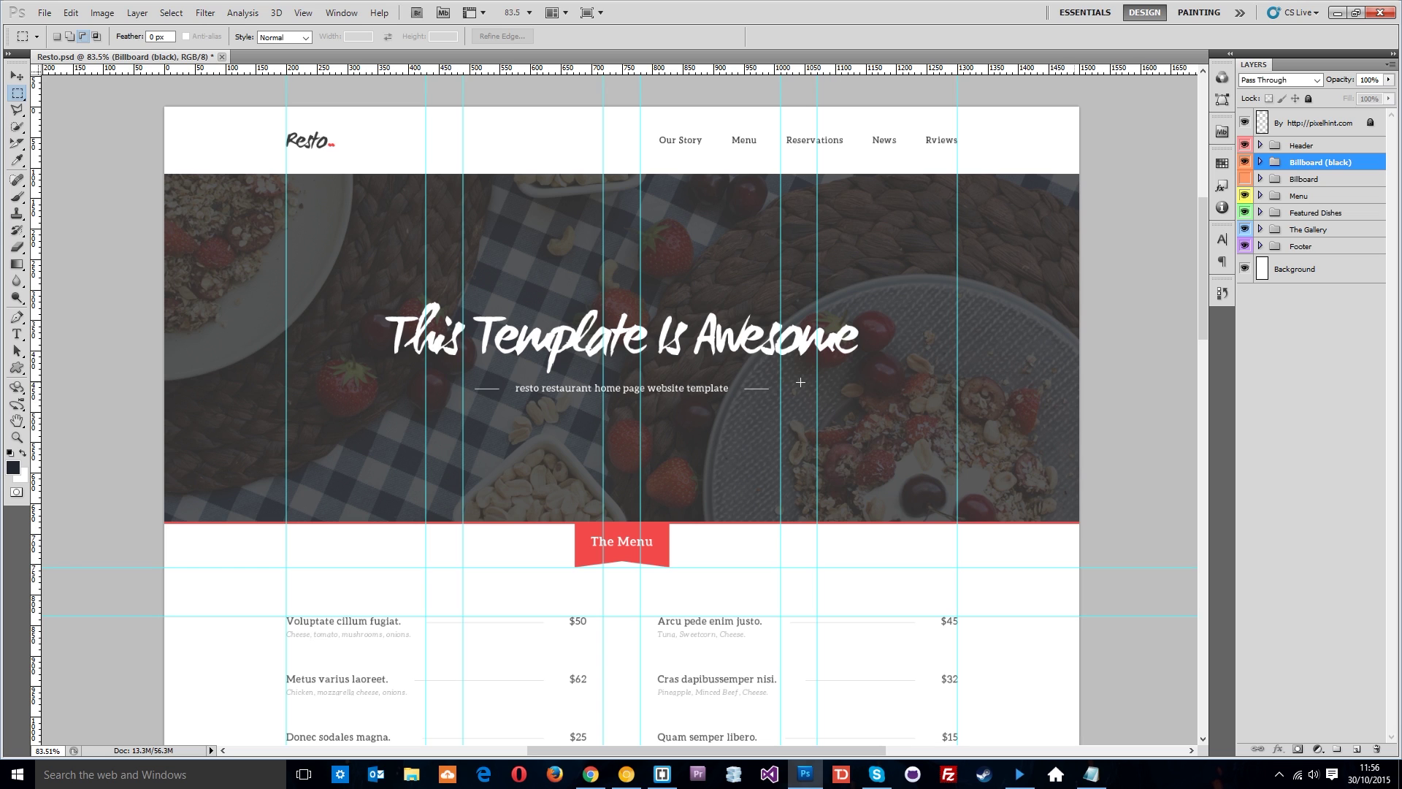
Step: Pick the Slice Tool from the Slice Select tool's flyout
{"action": "left_click_drag", "start_coordinate": [17, 143], "coordinate": [80, 161]}
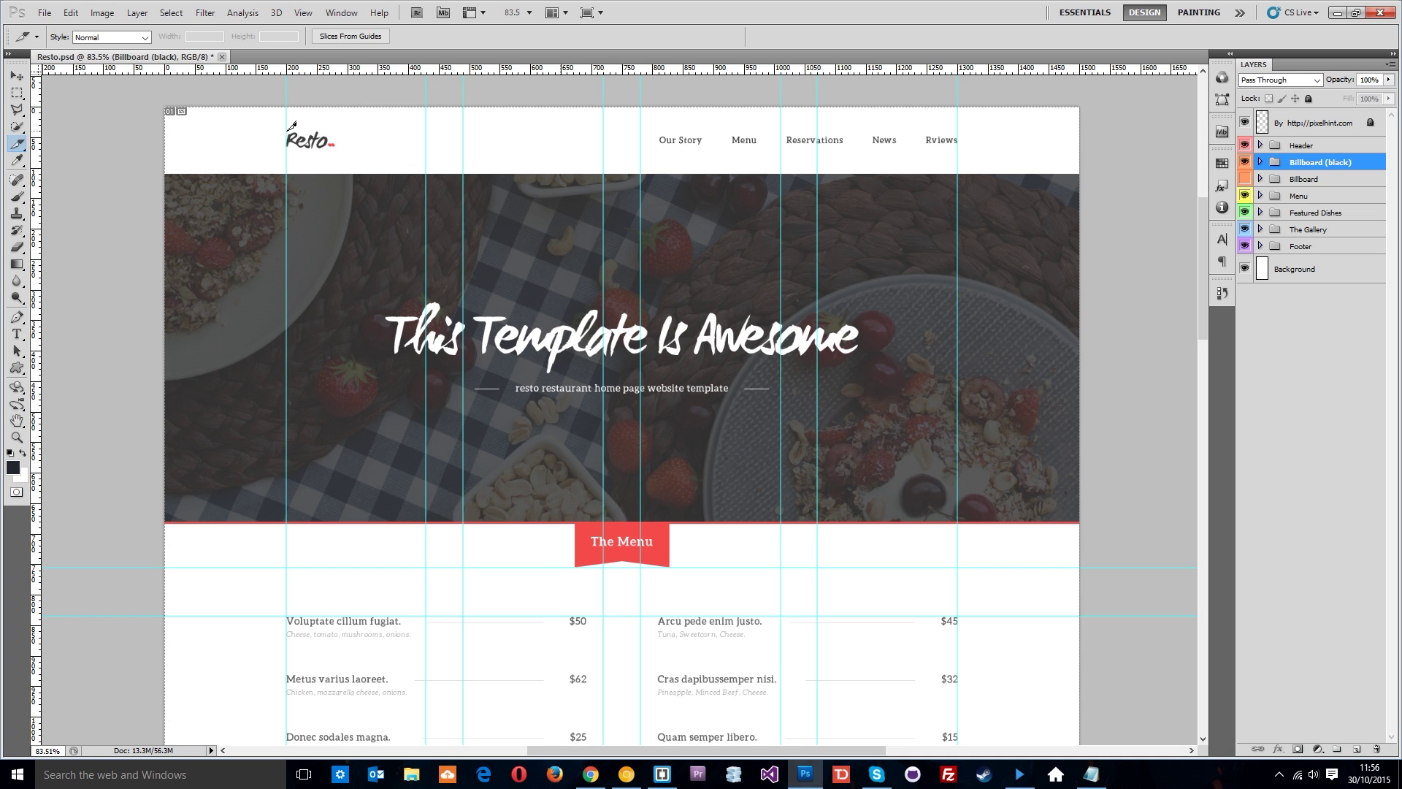
Step: Slice the Resto header logo and name the slice 'logo'
{"action": "left_click_drag", "start_coordinate": [286, 132], "coordinate": [341, 149]}
{"action": "double_click", "coordinate": [326, 140]}
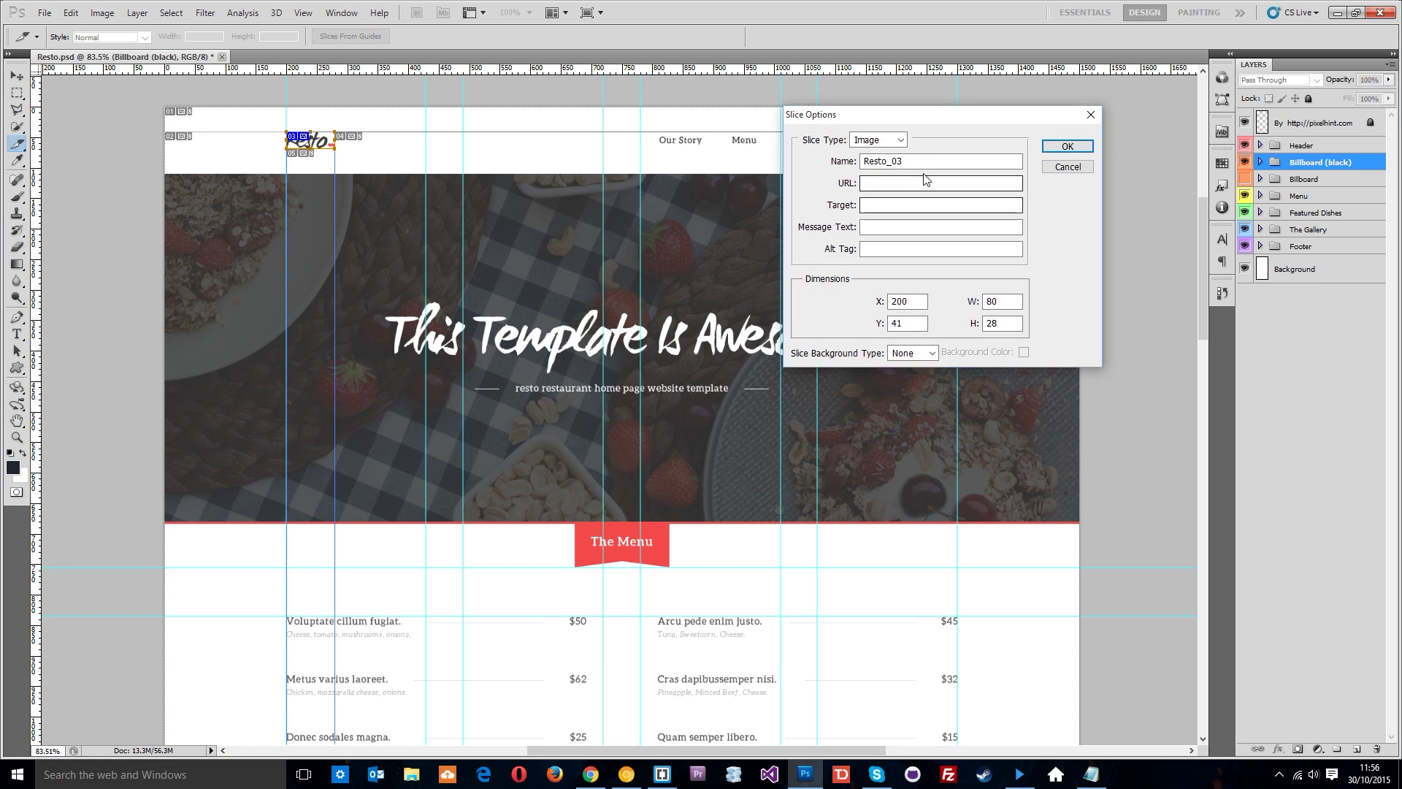
{"action": "type", "text": "logo"}
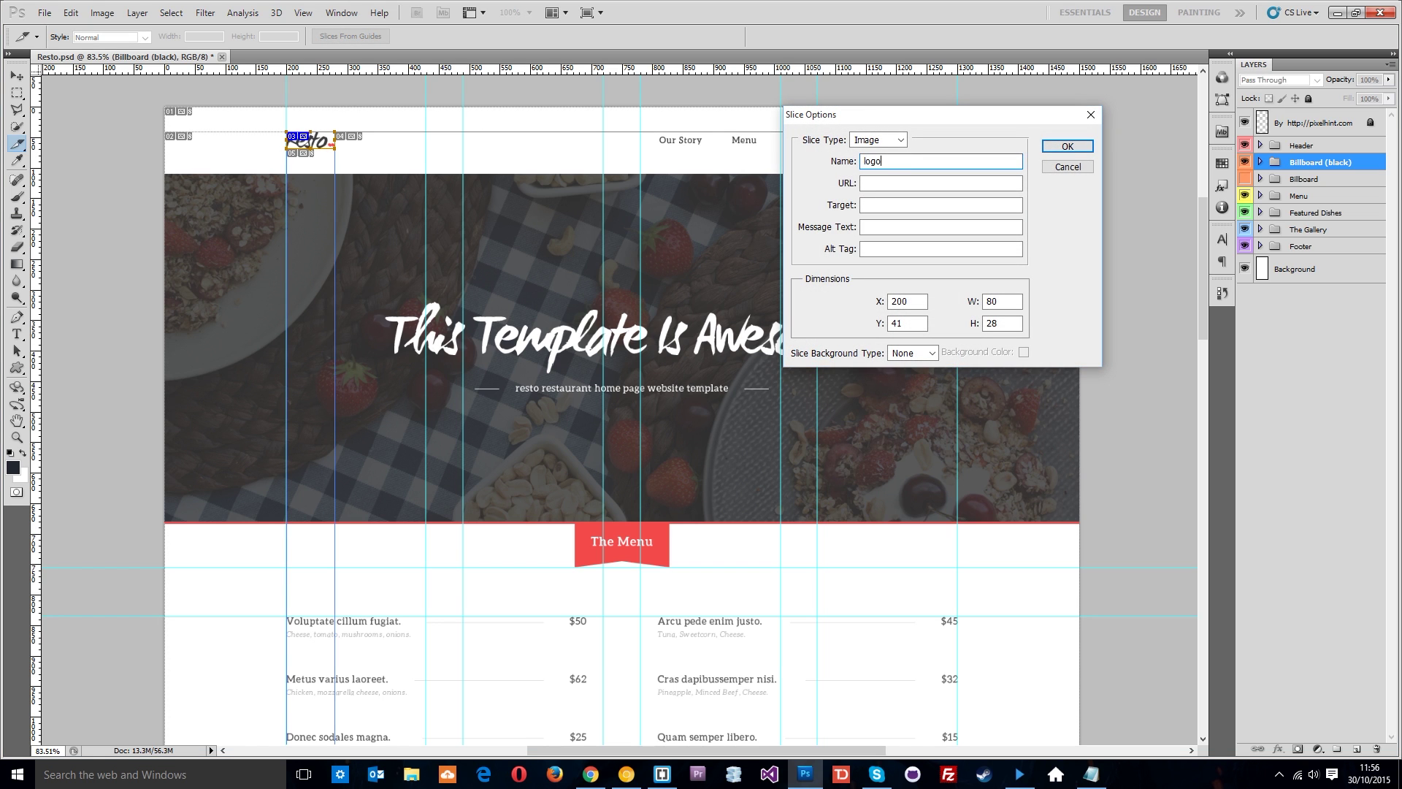
{"action": "key", "text": "Return"}
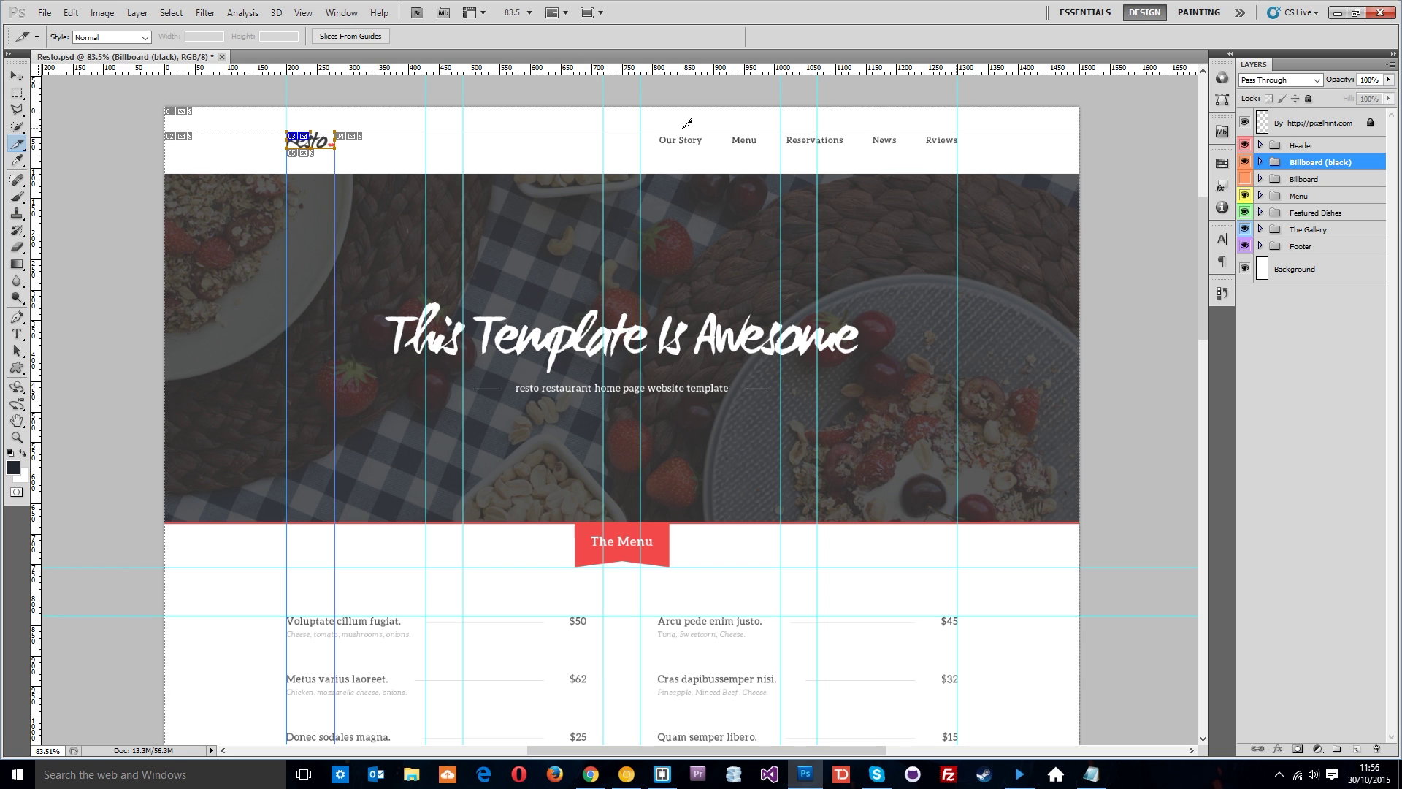
Step: Draw a 1500×570 slice over the dark billboard image and name it 'banner'
{"action": "scroll", "coordinate": [689, 209], "scroll_direction": "down", "scroll_amount": 1}
{"action": "left_click_drag", "start_coordinate": [164, 160], "coordinate": [1095, 505]}
{"action": "double_click", "coordinate": [782, 353]}
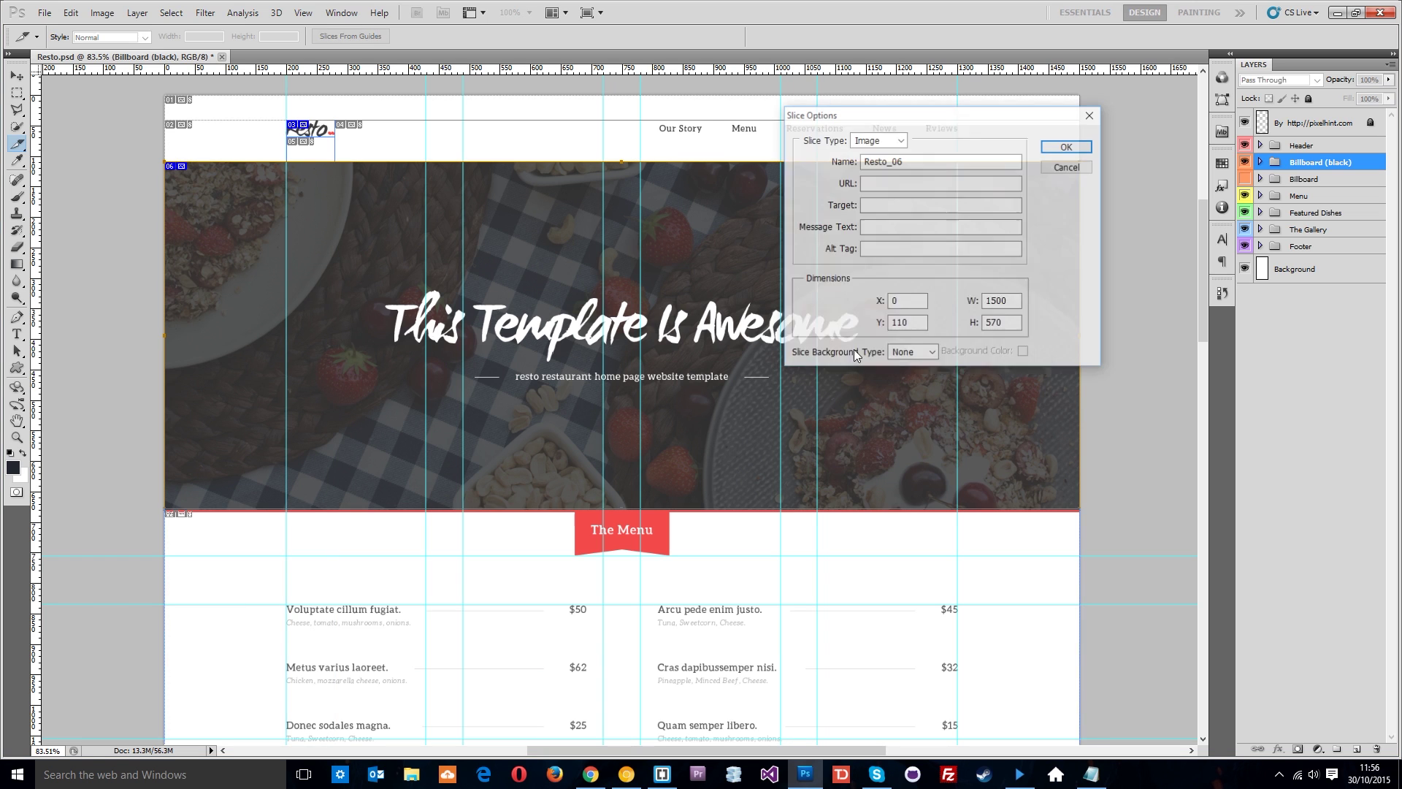
{"action": "double_click", "coordinate": [919, 160]}
{"action": "type", "text": "banner"}
{"action": "left_click", "coordinate": [1049, 143]}
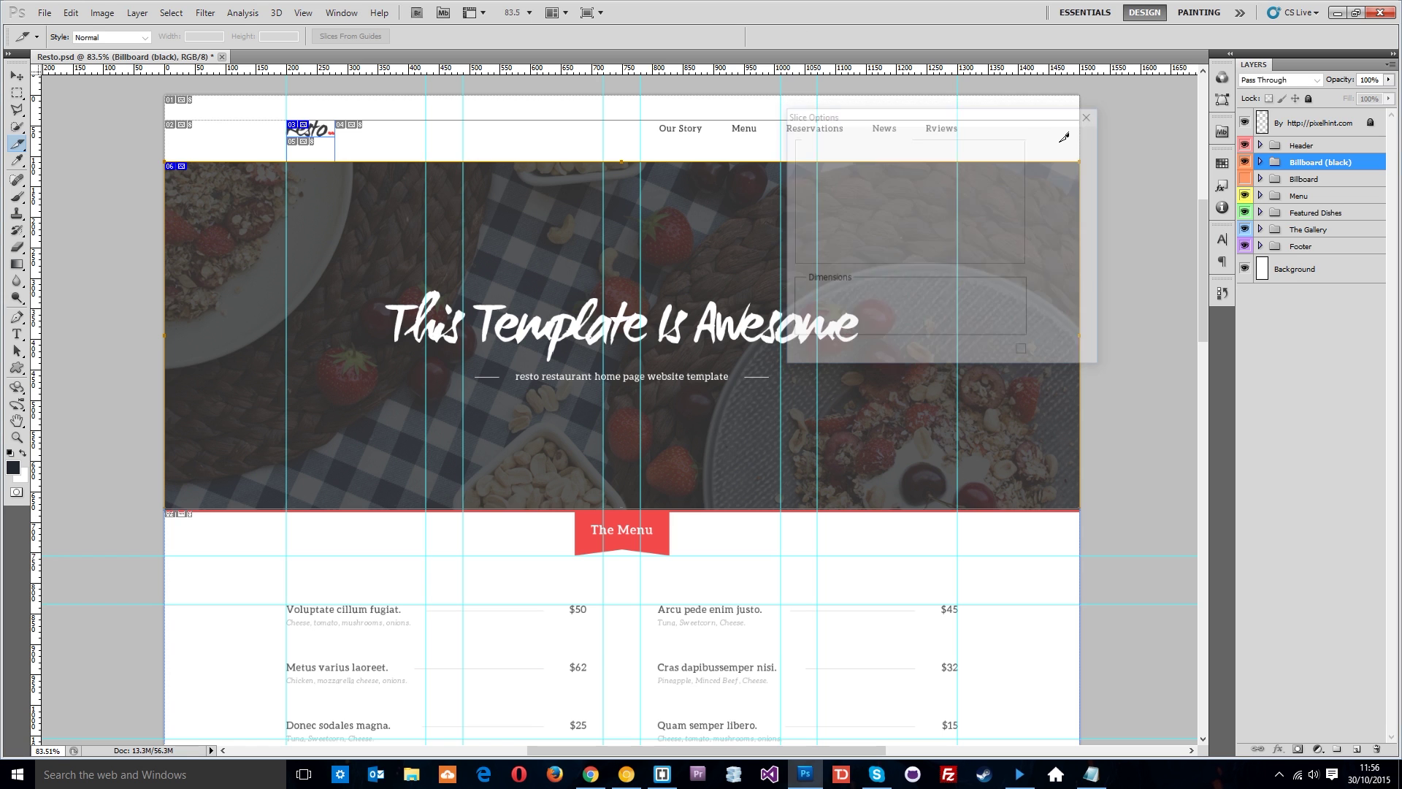
{"action": "scroll", "coordinate": [687, 532], "scroll_direction": "down", "scroll_amount": 1}
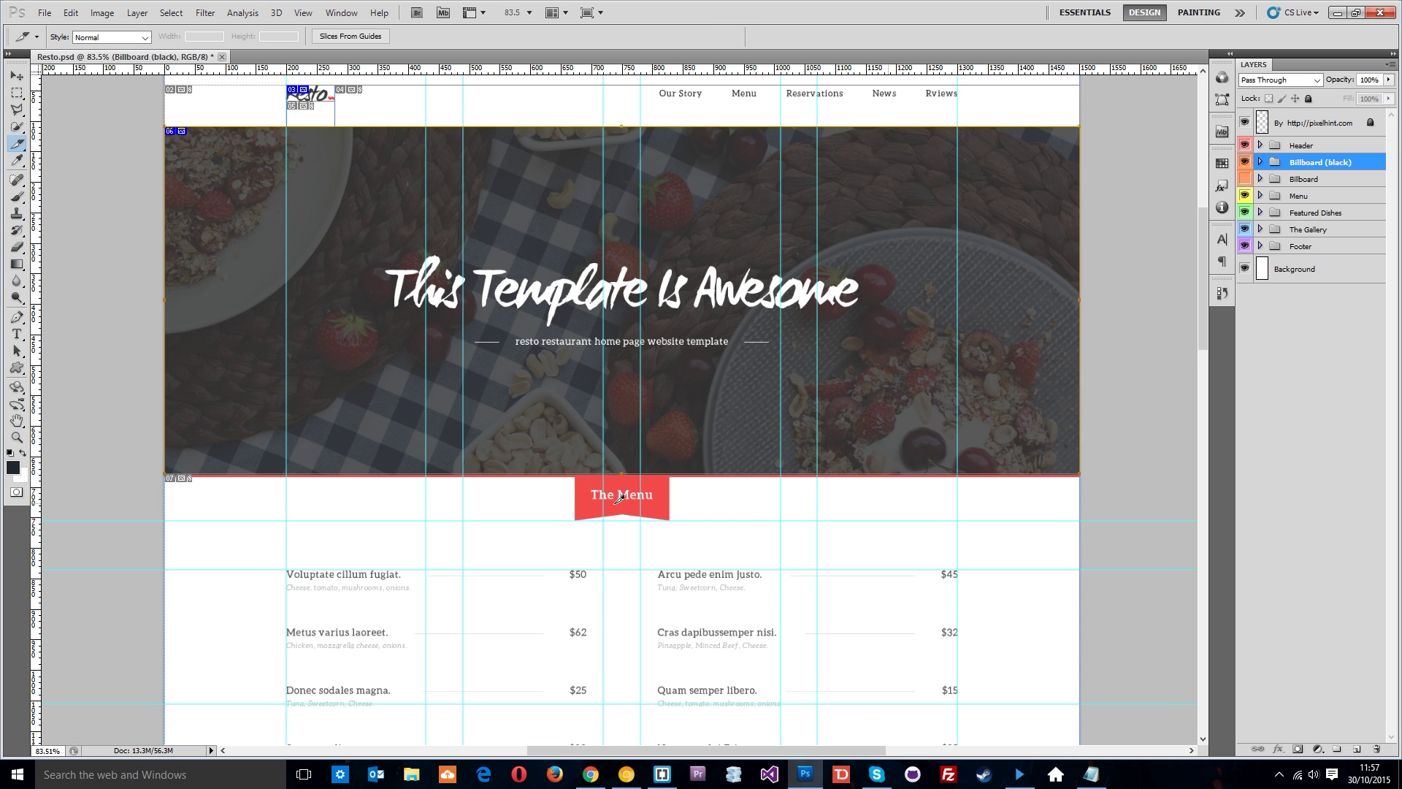
Step: Draw a 155×72 slice around The Menu ribbon and rename it from Resto_09 to a 'men…' name
{"action": "key", "text": "z"}
{"action": "left_click_drag", "start_coordinate": [592, 504], "coordinate": [682, 504]}
{"action": "key", "text": "c"}
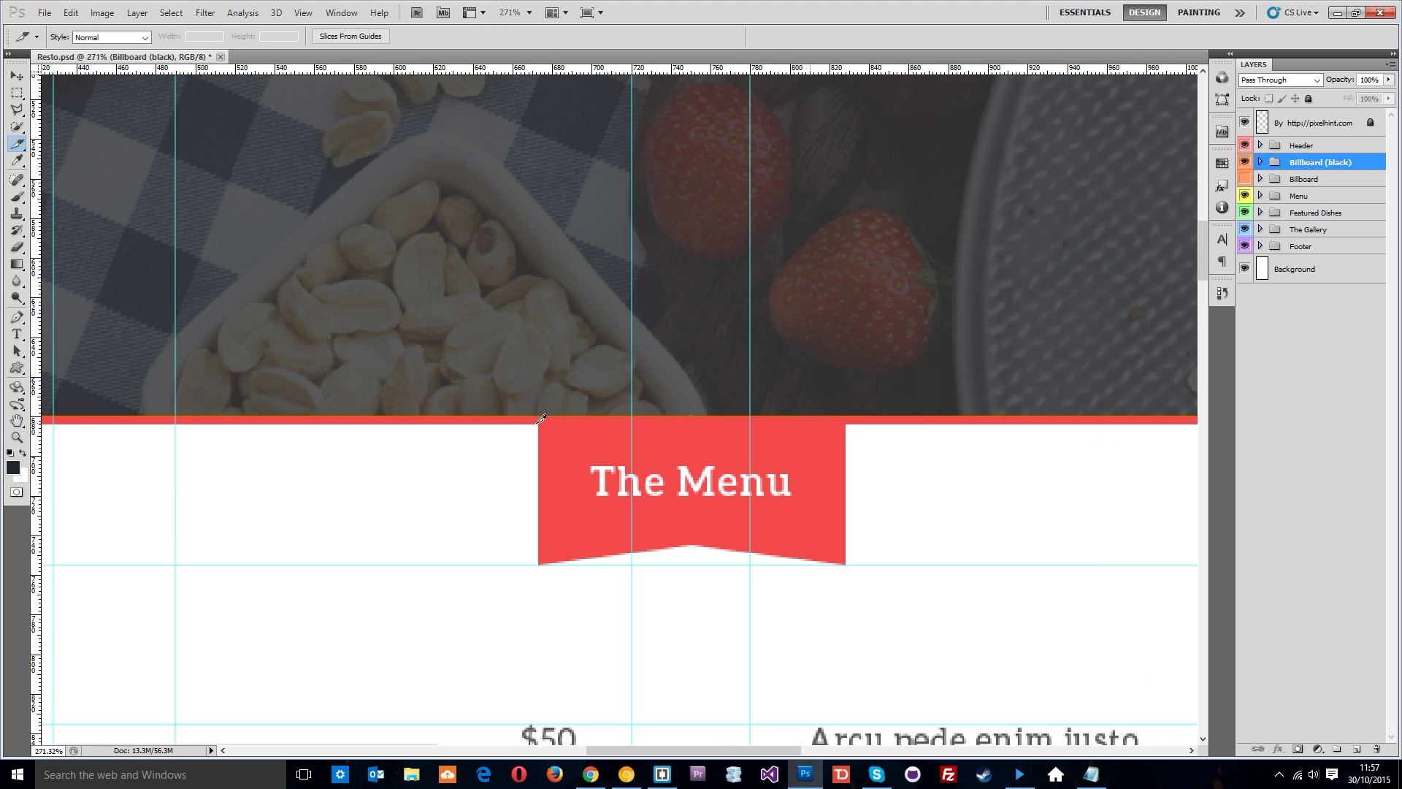
{"action": "left_click_drag", "start_coordinate": [542, 418], "coordinate": [851, 561]}
{"action": "double_click", "coordinate": [807, 492]}
{"action": "left_click", "coordinate": [942, 162]}
{"action": "double_click", "coordinate": [942, 163]}
{"action": "type", "text": "menu-head"}
{"action": "key", "text": "Return"}
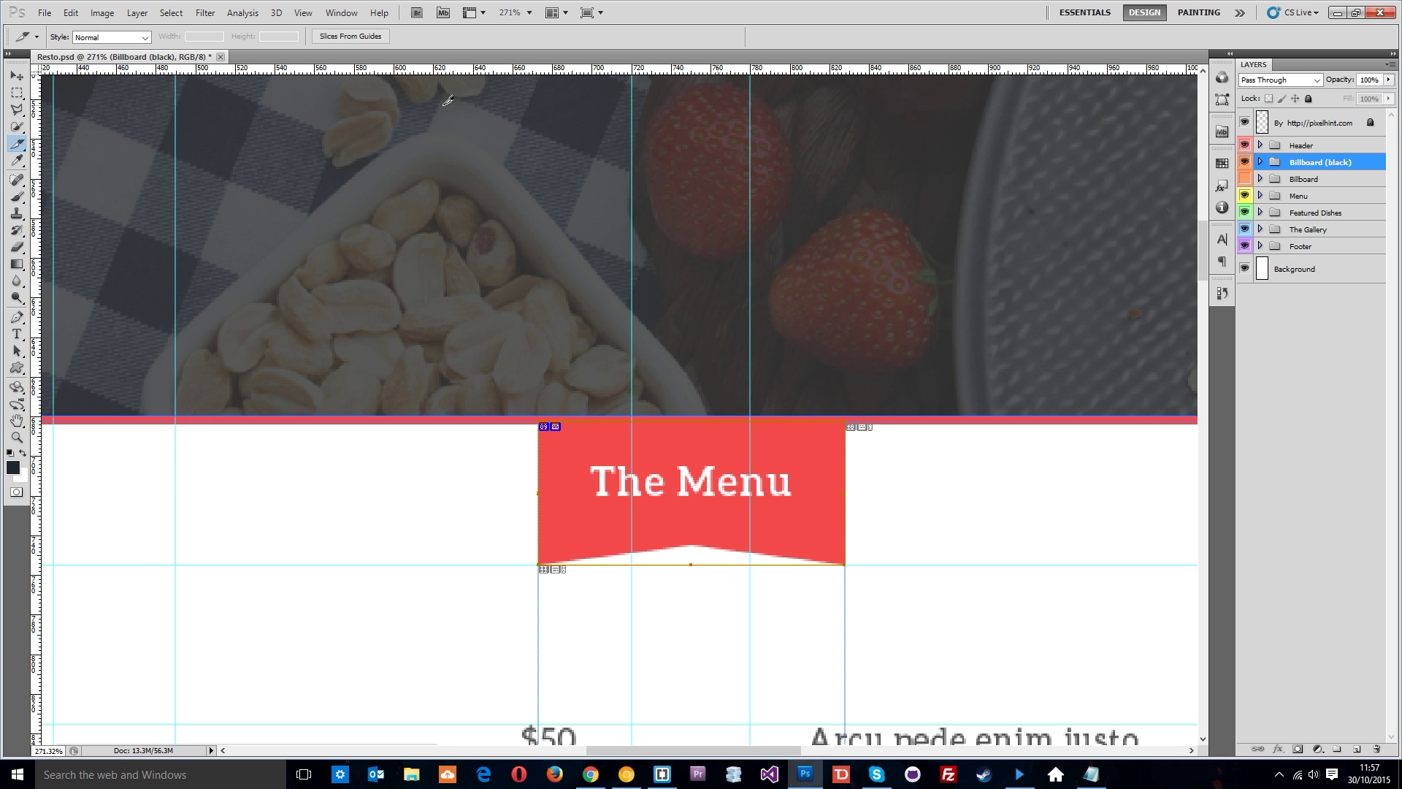
{"action": "key", "text": "z"}
{"action": "left_click_drag", "start_coordinate": [717, 165], "coordinate": [661, 73]}
Step: Scroll down to Featured Dishes and draw a slice over the rating stars
{"action": "key", "text": "c"}
{"action": "scroll", "coordinate": [883, 538], "scroll_direction": "down", "scroll_amount": 5}
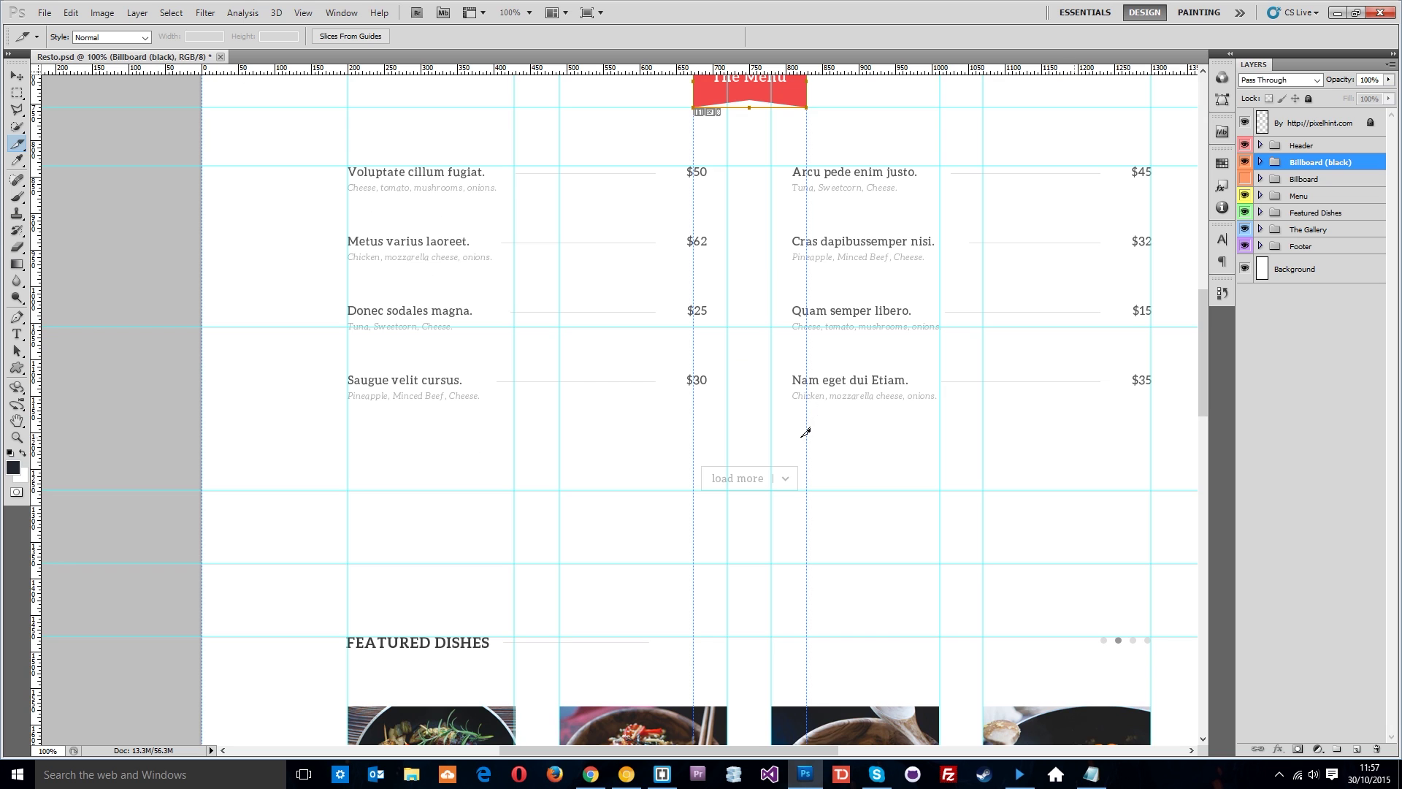
{"action": "scroll", "coordinate": [979, 501], "scroll_direction": "down", "scroll_amount": 5}
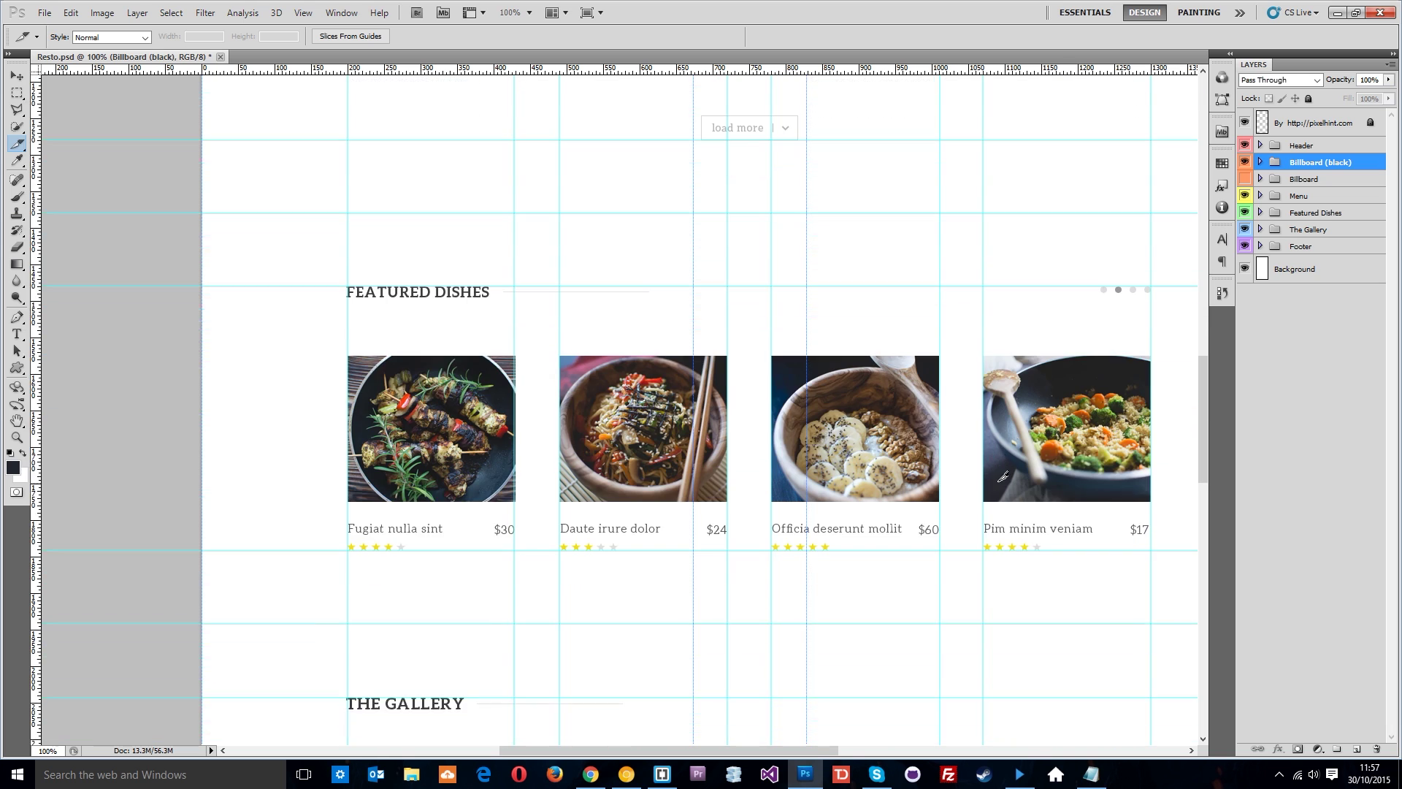
{"action": "scroll", "coordinate": [1003, 476], "scroll_direction": "down", "scroll_amount": 2}
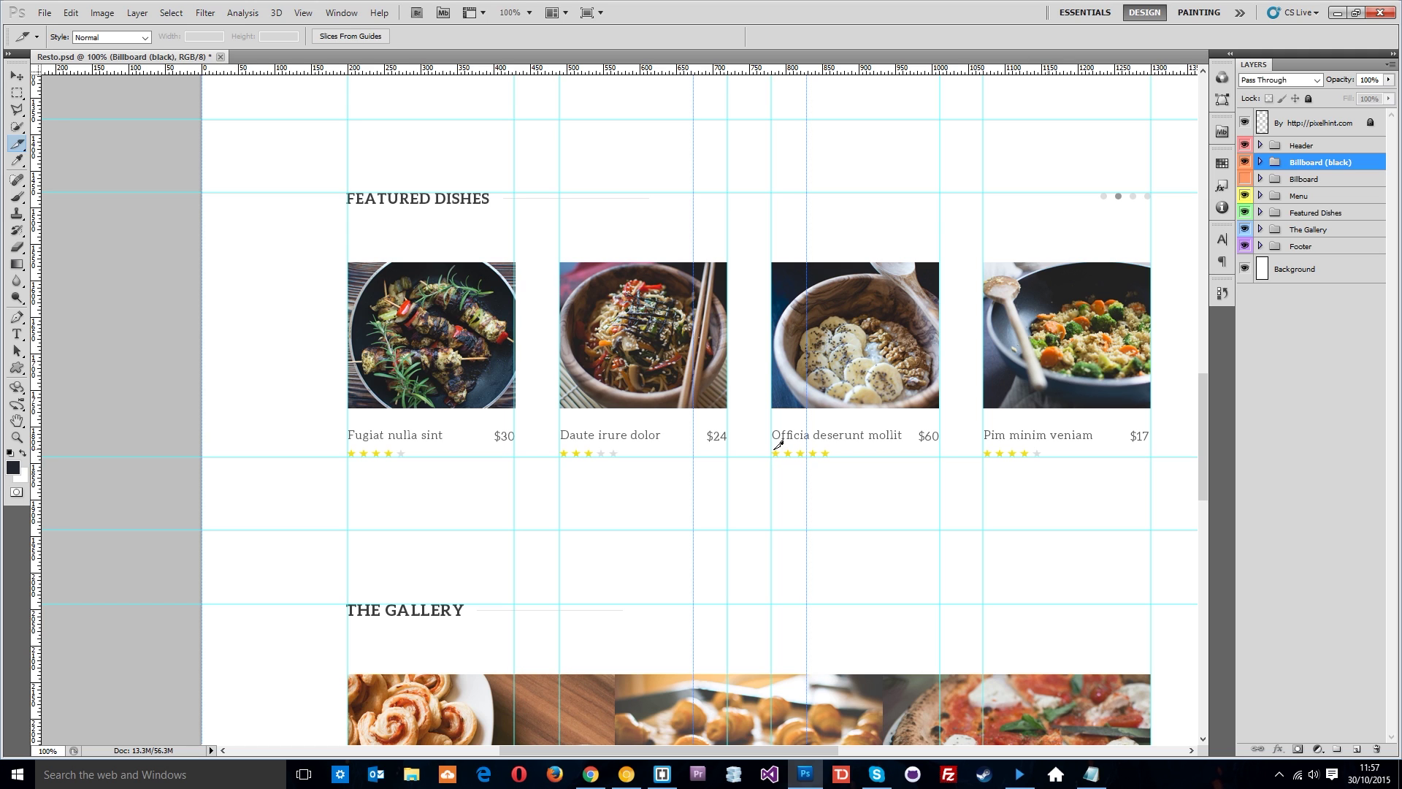
{"action": "left_click_drag", "start_coordinate": [774, 449], "coordinate": [907, 436]}
Step: Trim the slice to the first star under Officia deserunt mollit (12×11) and rename it
{"action": "key", "text": "z"}
{"action": "key", "text": "c"}
{"action": "left_click_drag", "start_coordinate": [780, 420], "coordinate": [758, 420]}
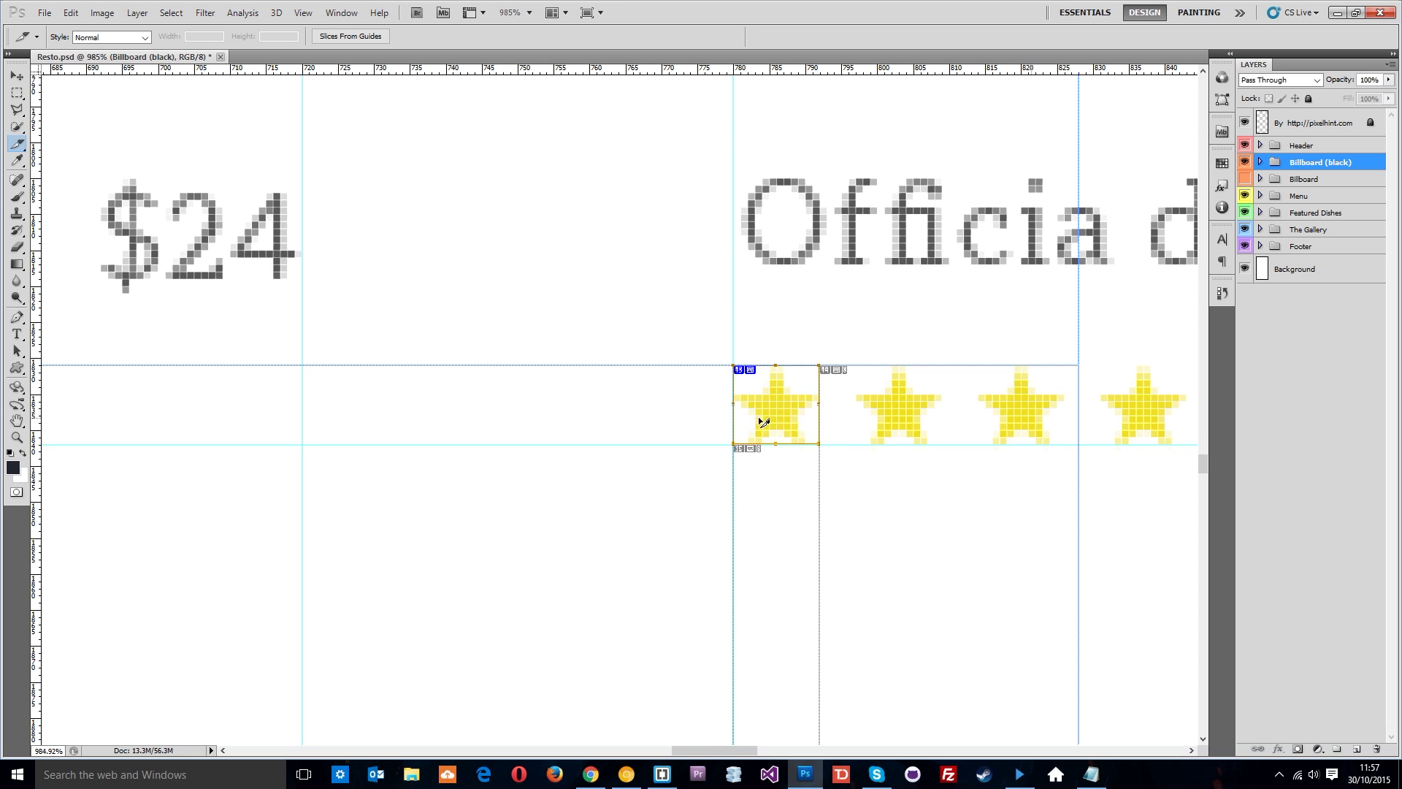
{"action": "double_click", "coordinate": [789, 403]}
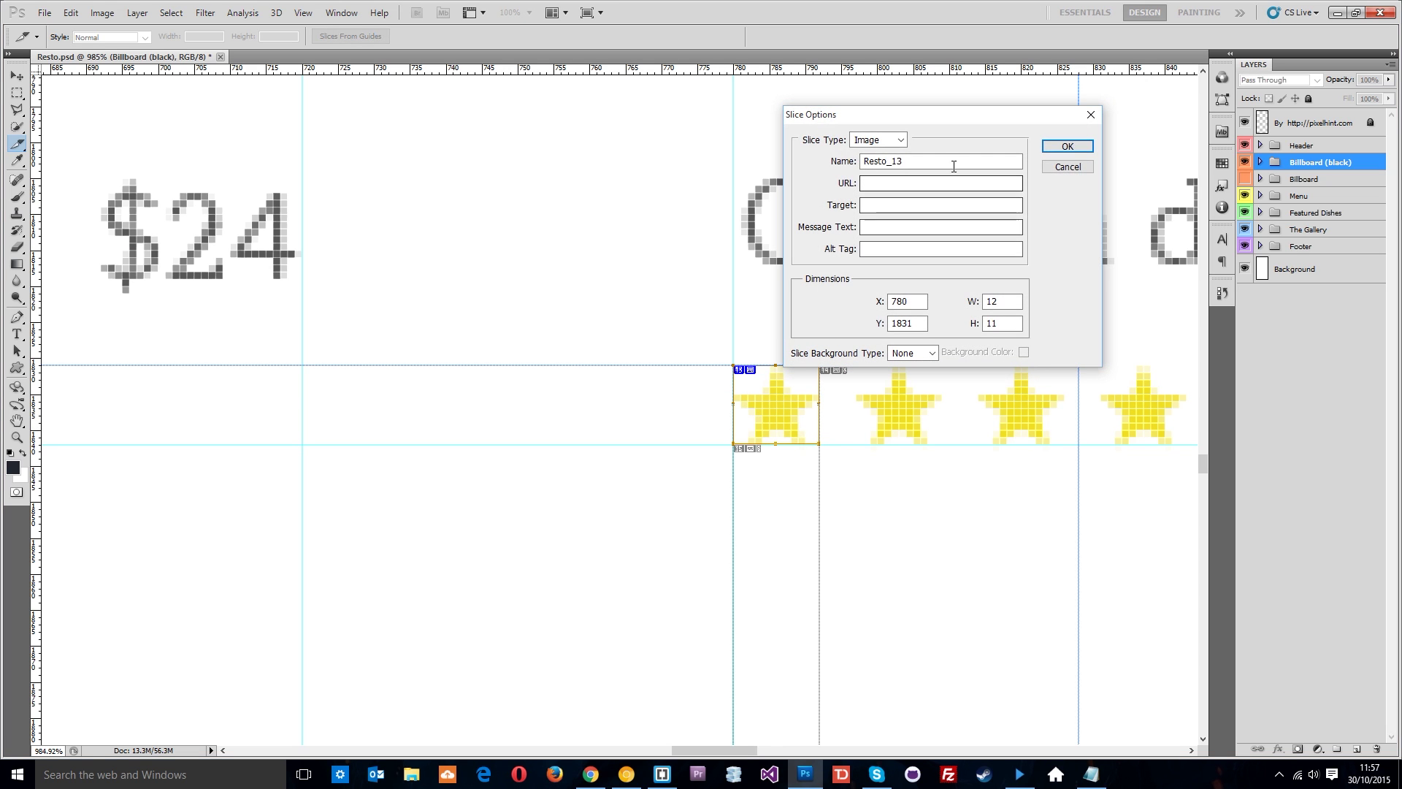
{"action": "type", "text": "star"}
{"action": "key", "text": "Return"}
{"action": "key", "text": "ctrl+minus"}
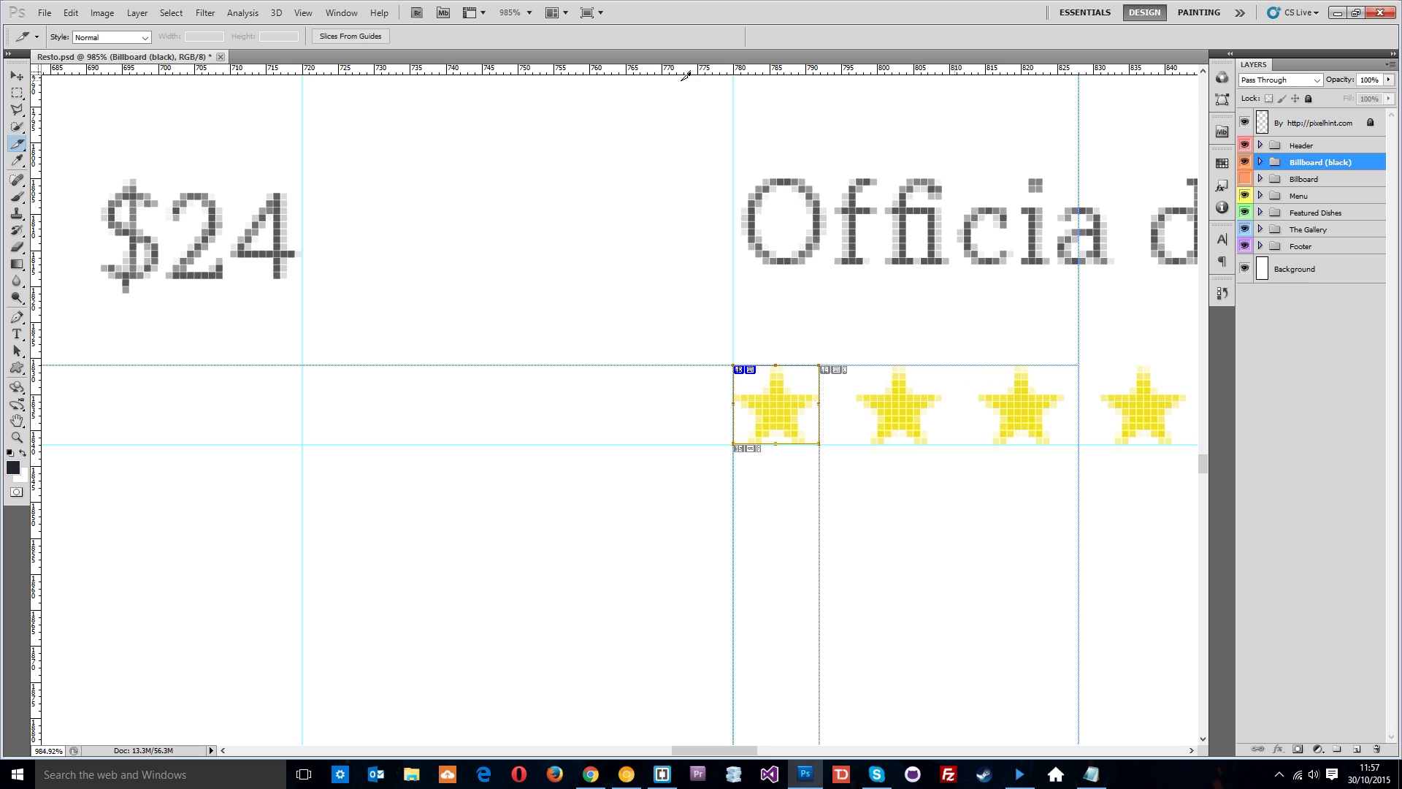
{"action": "key", "text": "z"}
{"action": "left_click", "coordinate": [728, 265], "text": "alt"}
Step: Hide The Gallery layer group and scroll back up to the dish photos
{"action": "key", "text": "c"}
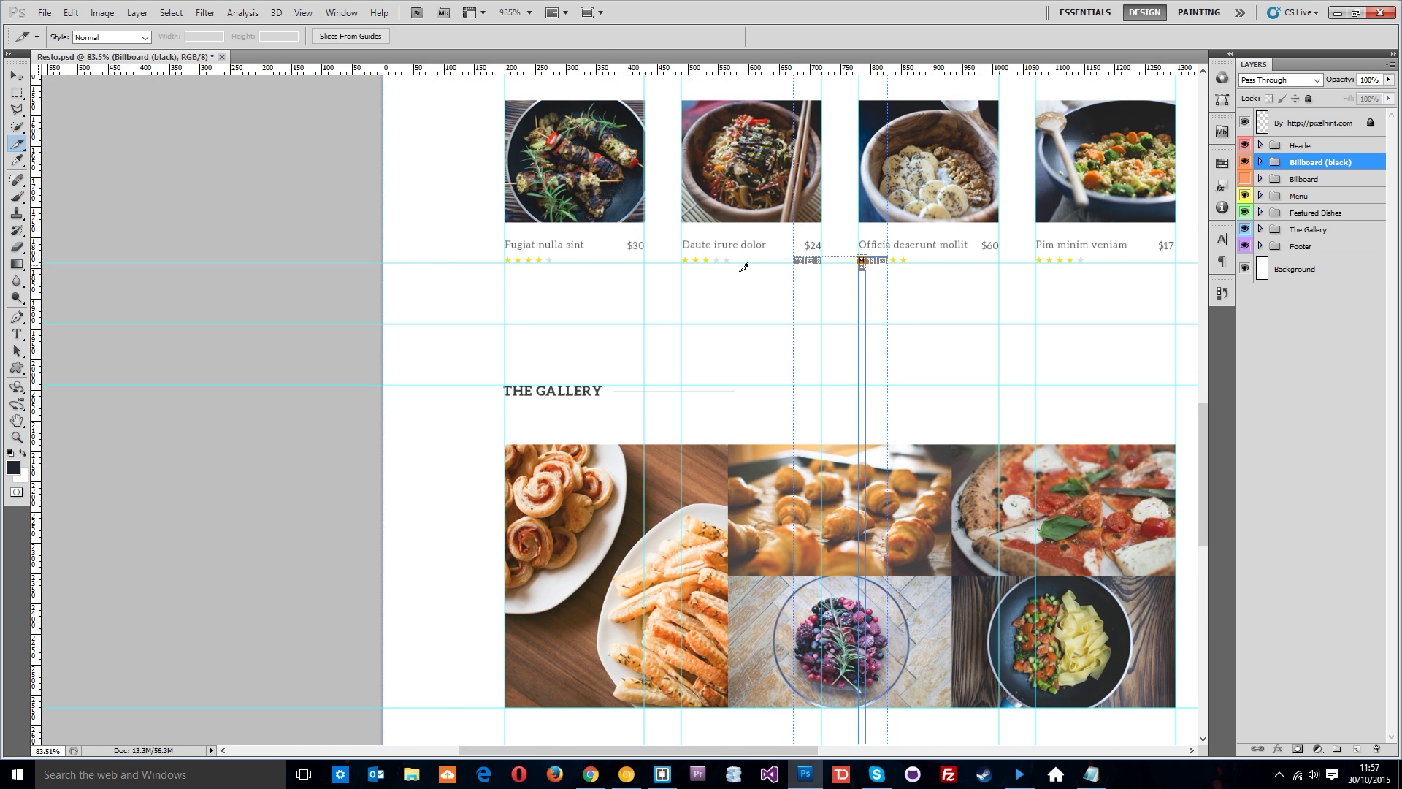
{"action": "scroll", "coordinate": [1055, 309], "scroll_direction": "down", "scroll_amount": 4}
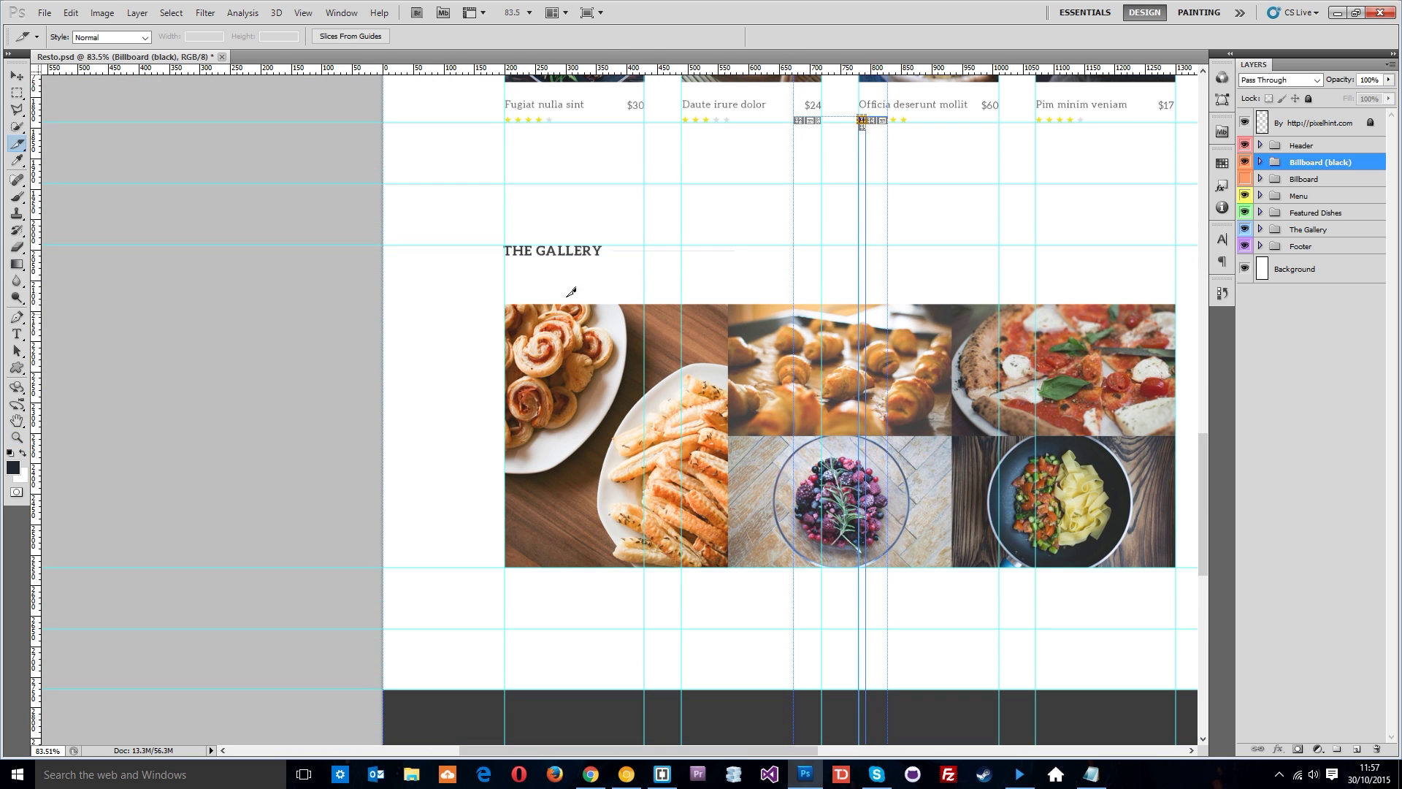
{"action": "left_click", "coordinate": [1245, 230]}
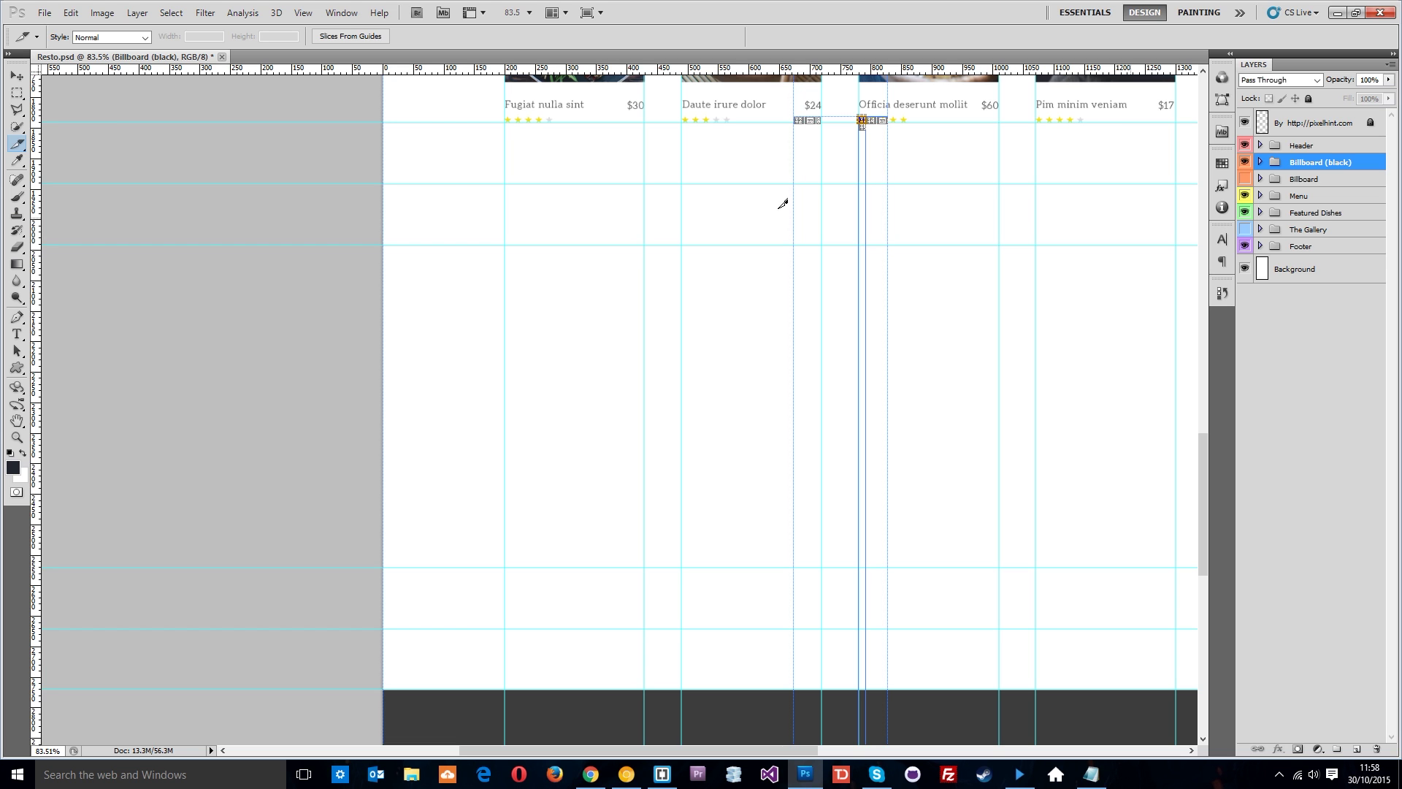
{"action": "scroll", "coordinate": [841, 395], "scroll_direction": "up", "scroll_amount": 3}
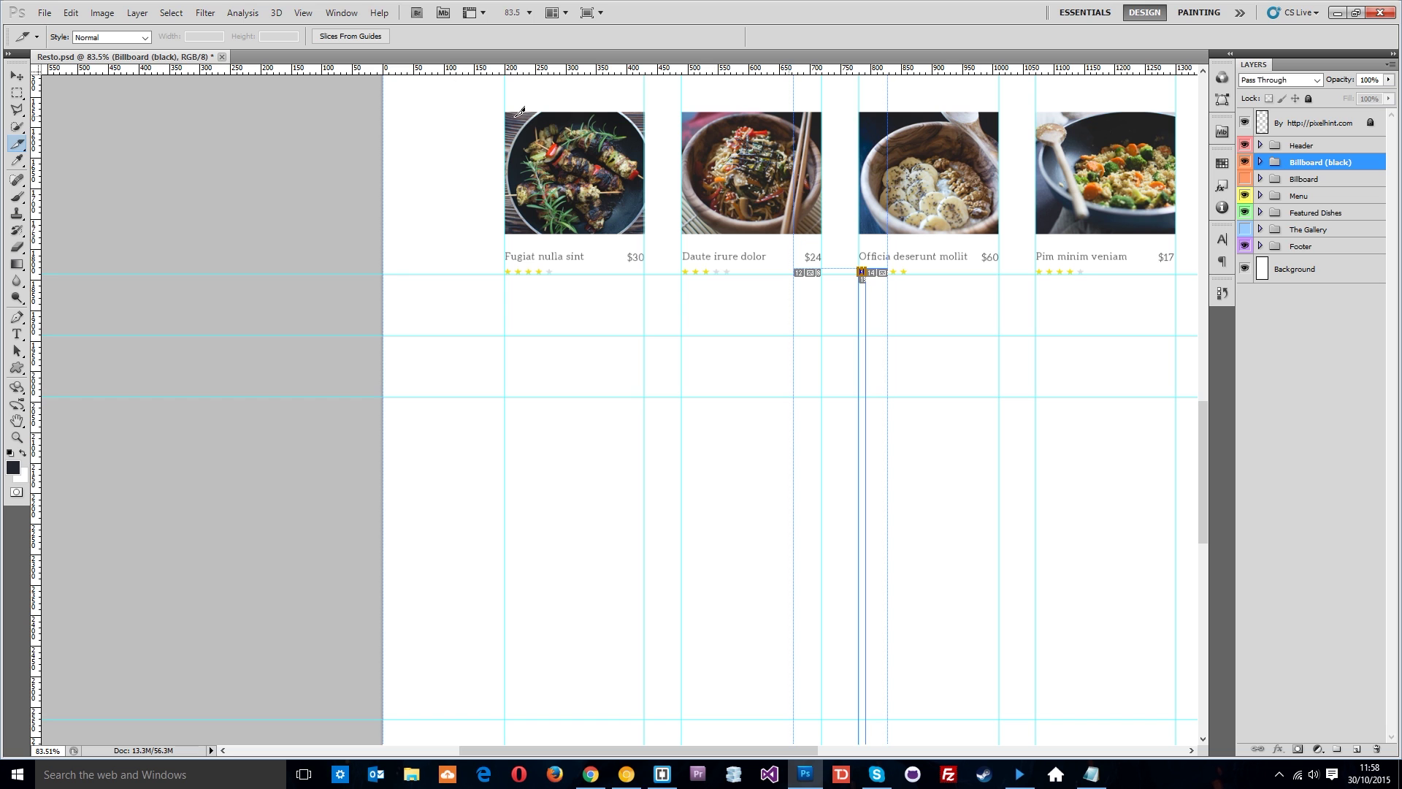
Step: Slice the first dish photo, name it thumb-1 and set its width to 230 px
{"action": "left_click_drag", "start_coordinate": [509, 108], "coordinate": [647, 232]}
{"action": "double_click", "coordinate": [607, 186]}
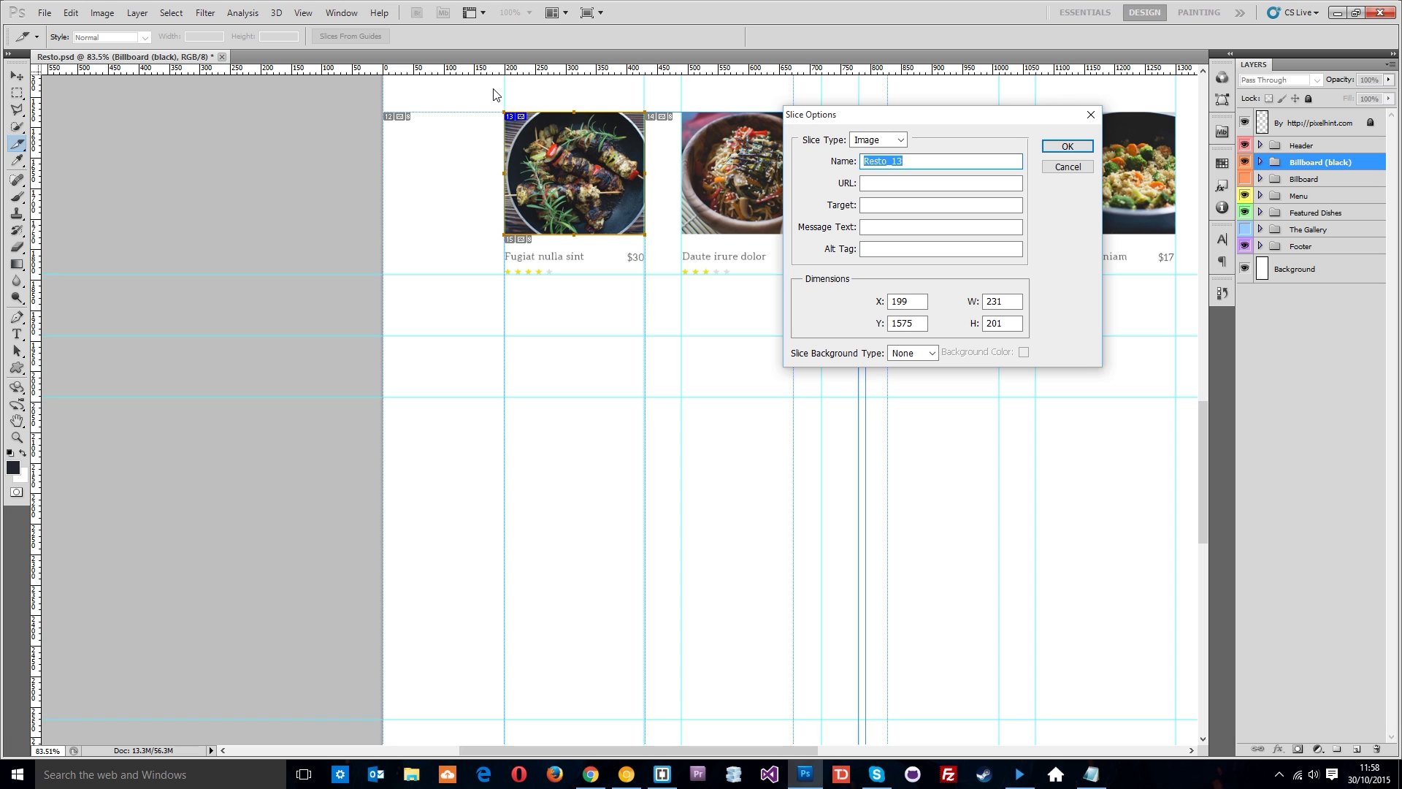
{"action": "type", "text": "thumb-1"}
{"action": "key", "text": "Return"}
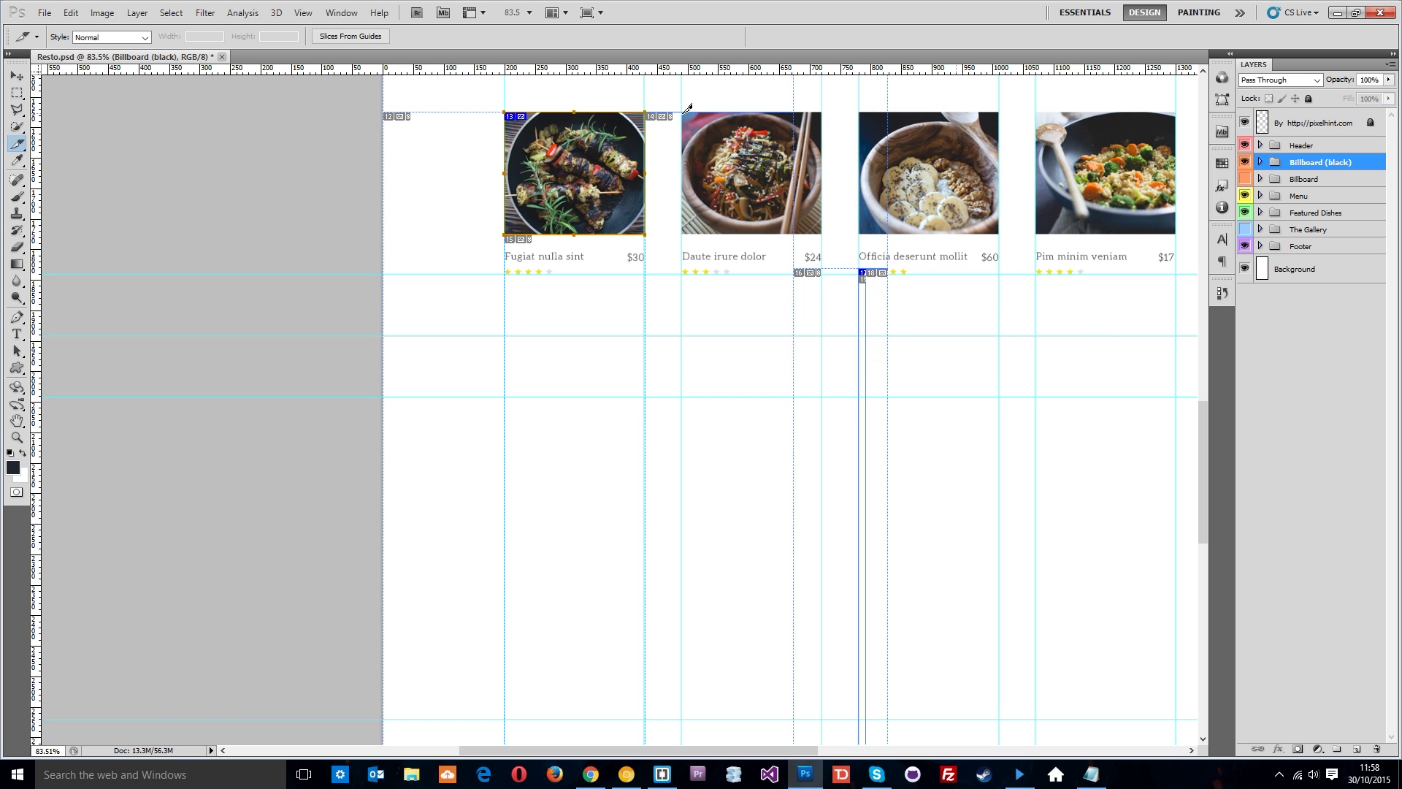
{"action": "double_click", "coordinate": [640, 140]}
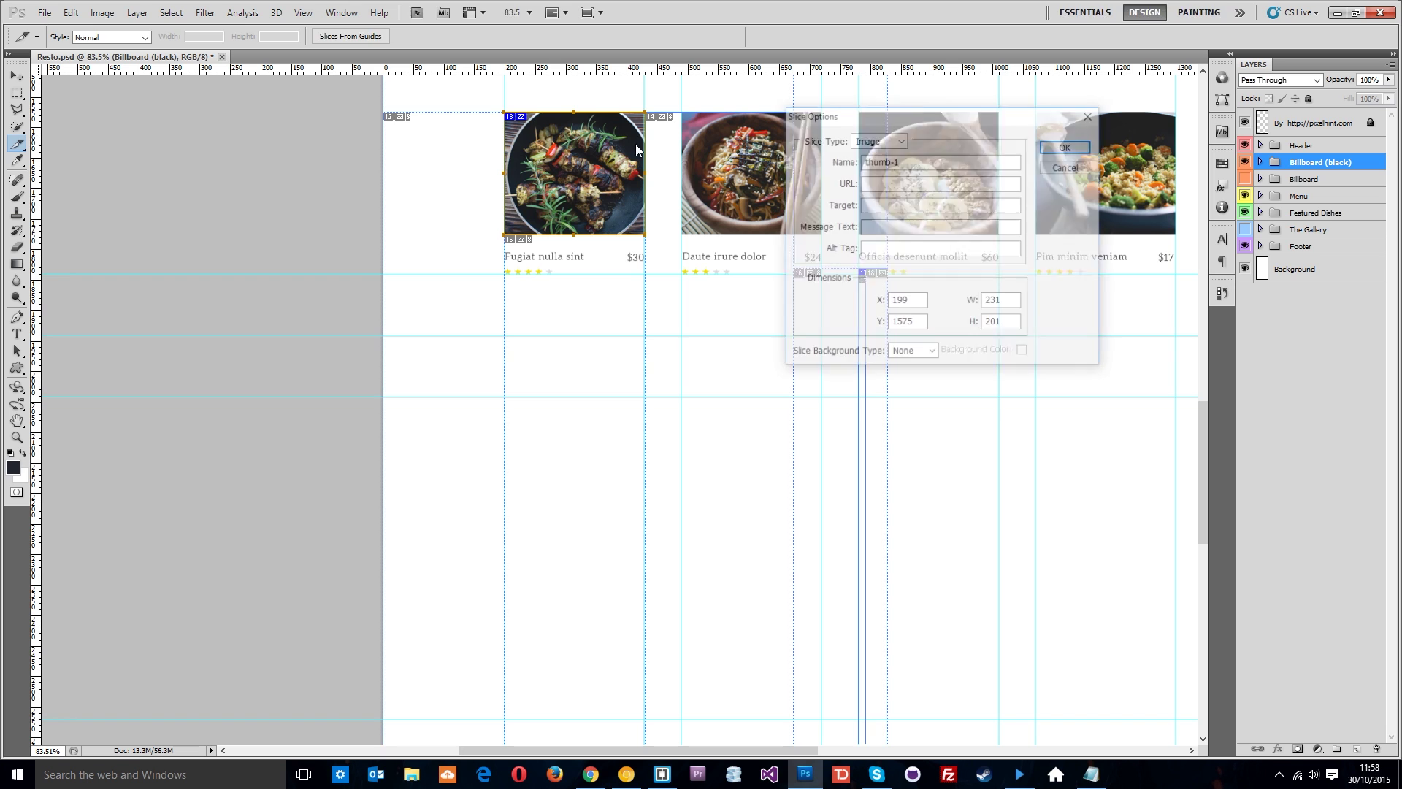
{"action": "double_click", "coordinate": [1011, 301]}
{"action": "type", "text": "230"}
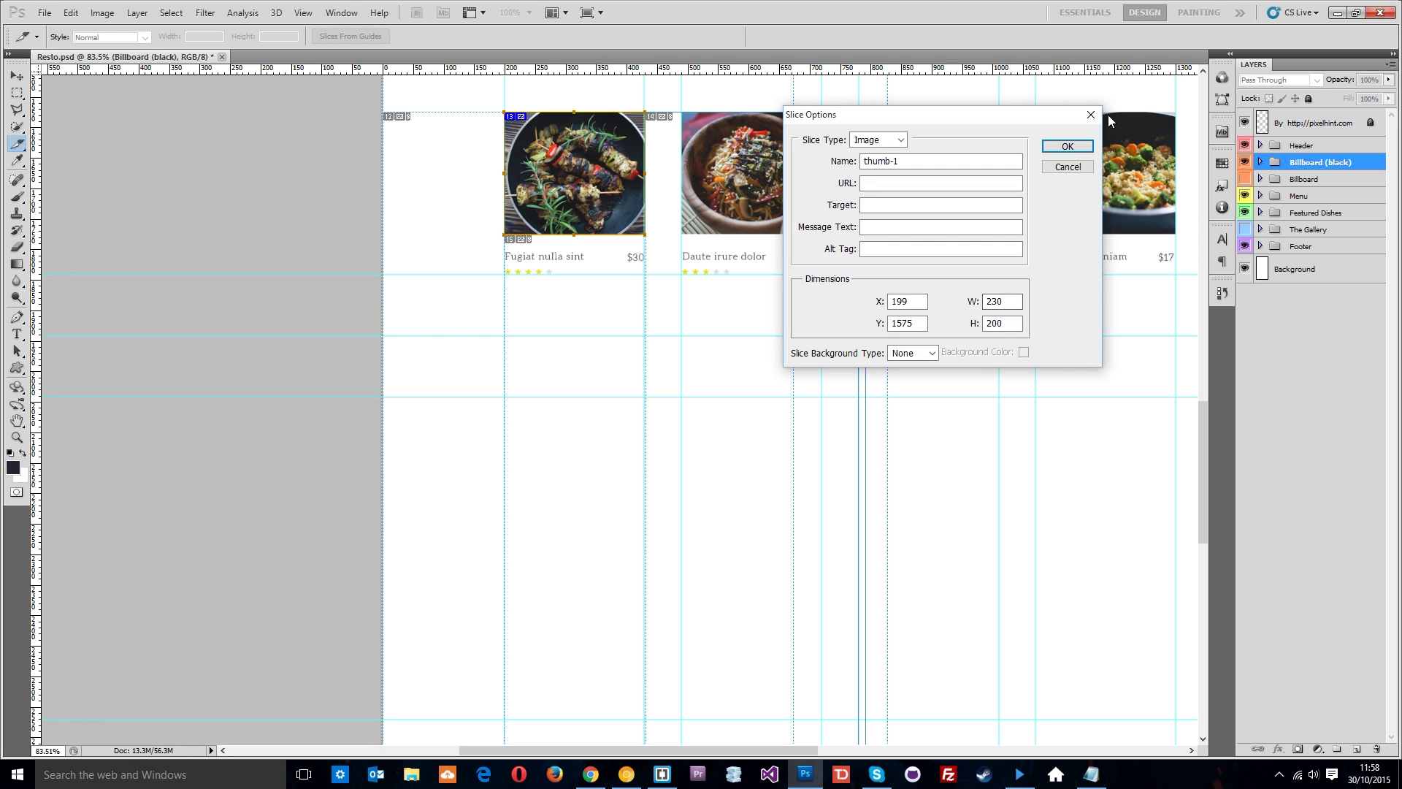
{"action": "left_click", "coordinate": [1067, 146]}
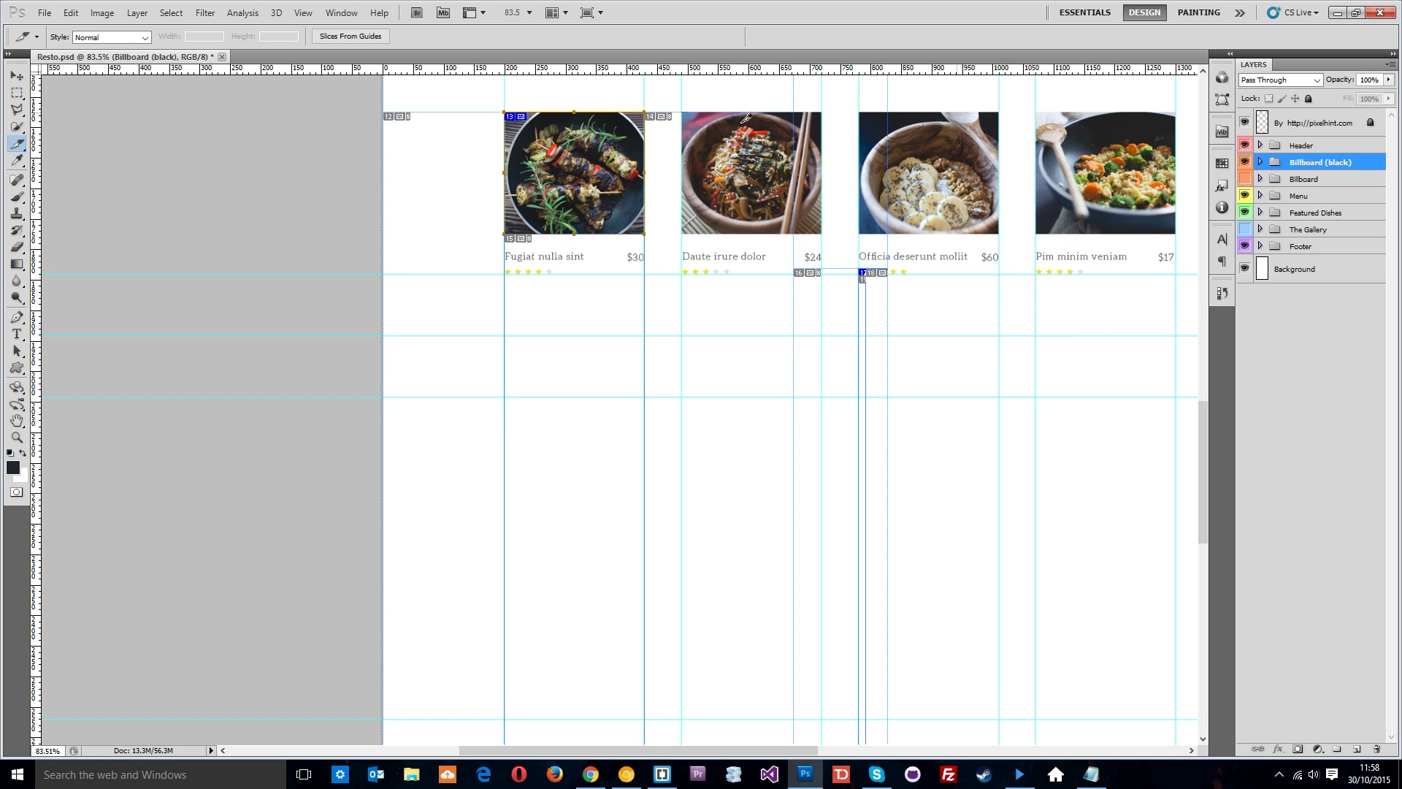
Step: Rename the second dish photo's slice with a 'thumb' name
{"action": "double_click", "coordinate": [791, 177]}
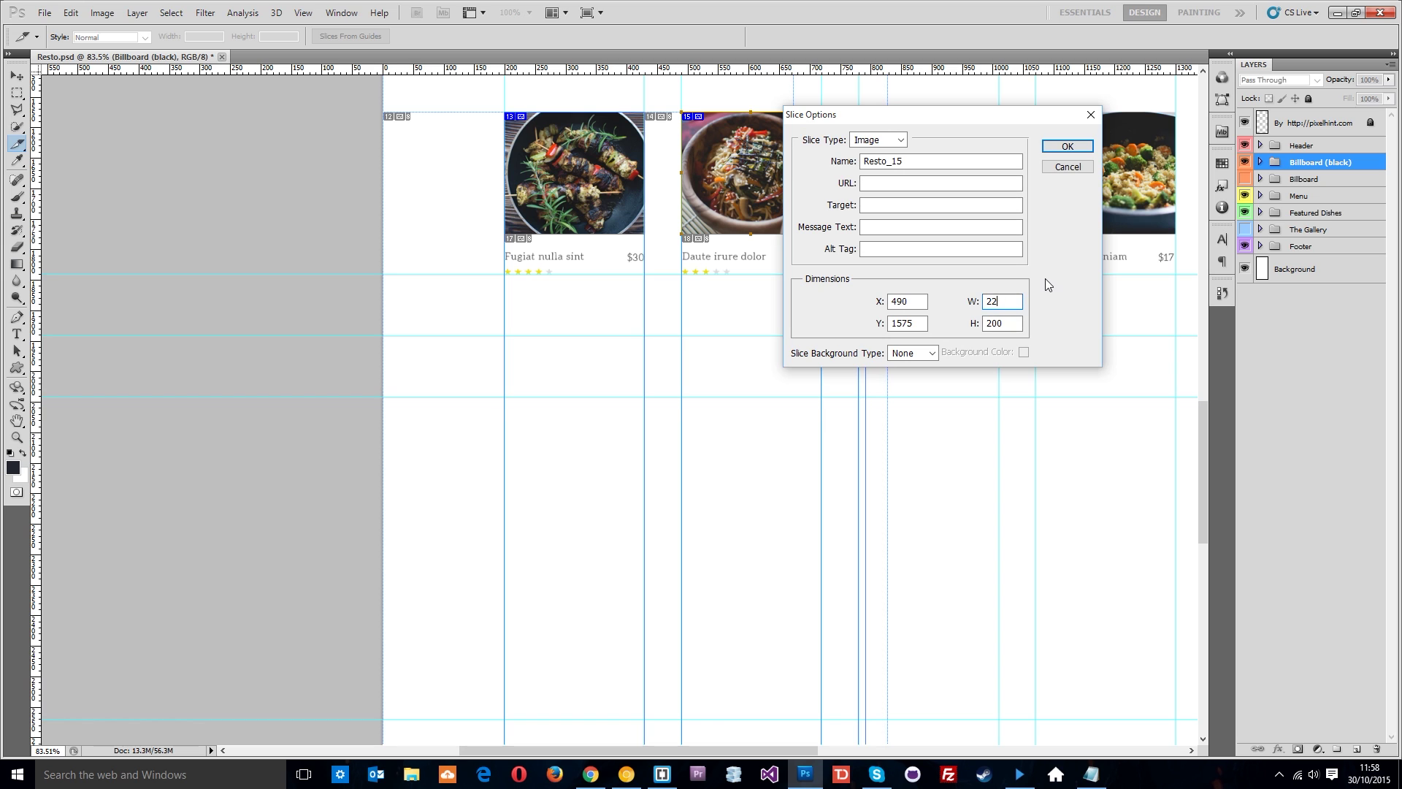
{"action": "double_click", "coordinate": [913, 160]}
{"action": "type", "text": "thumb"}
{"action": "key", "text": "Return"}
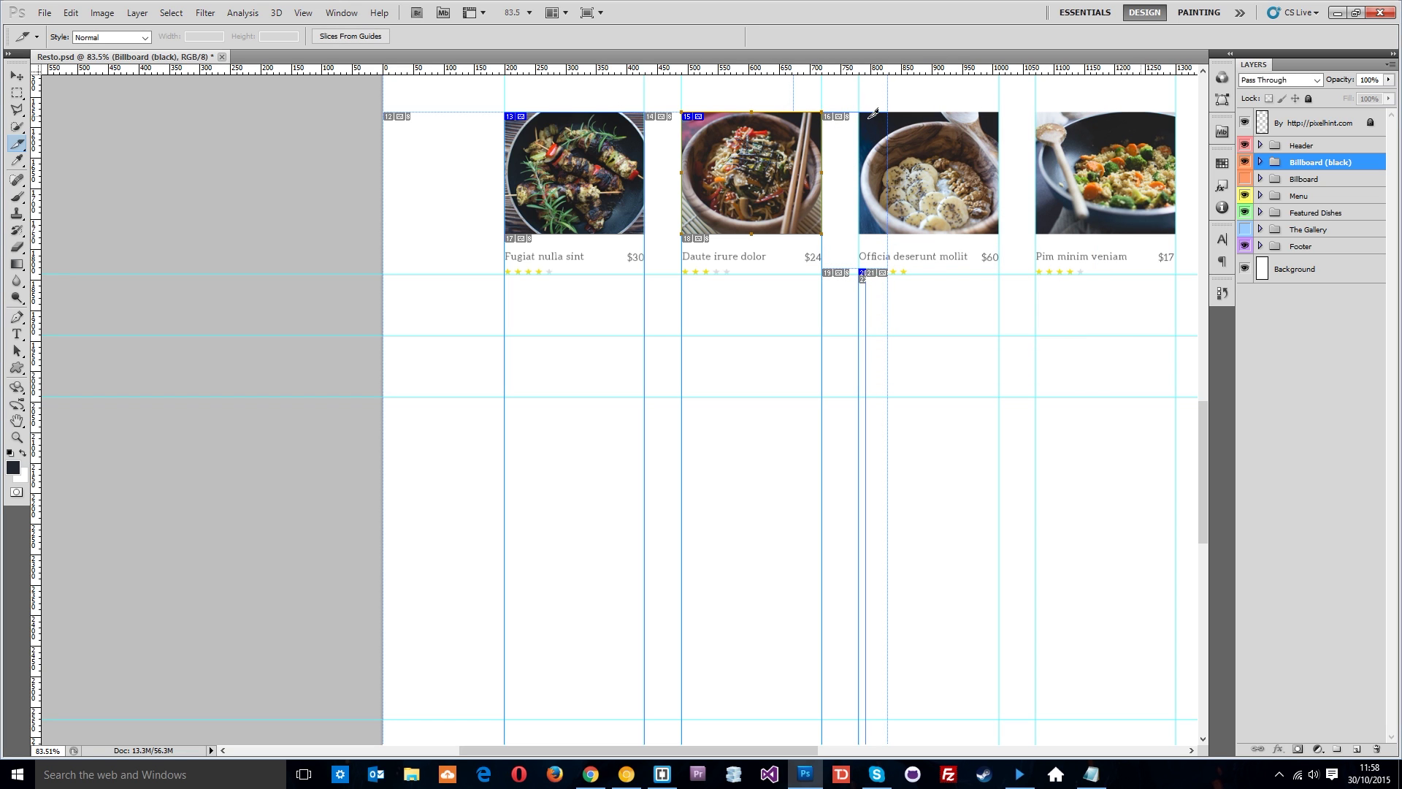
Step: Slice the third dish photo, trim its width value, and name it thumb-3
{"action": "left_click_drag", "start_coordinate": [866, 110], "coordinate": [1006, 234]}
{"action": "double_click", "coordinate": [949, 182]}
{"action": "left_click", "coordinate": [1015, 301]}
{"action": "key", "text": "BackSpace"}
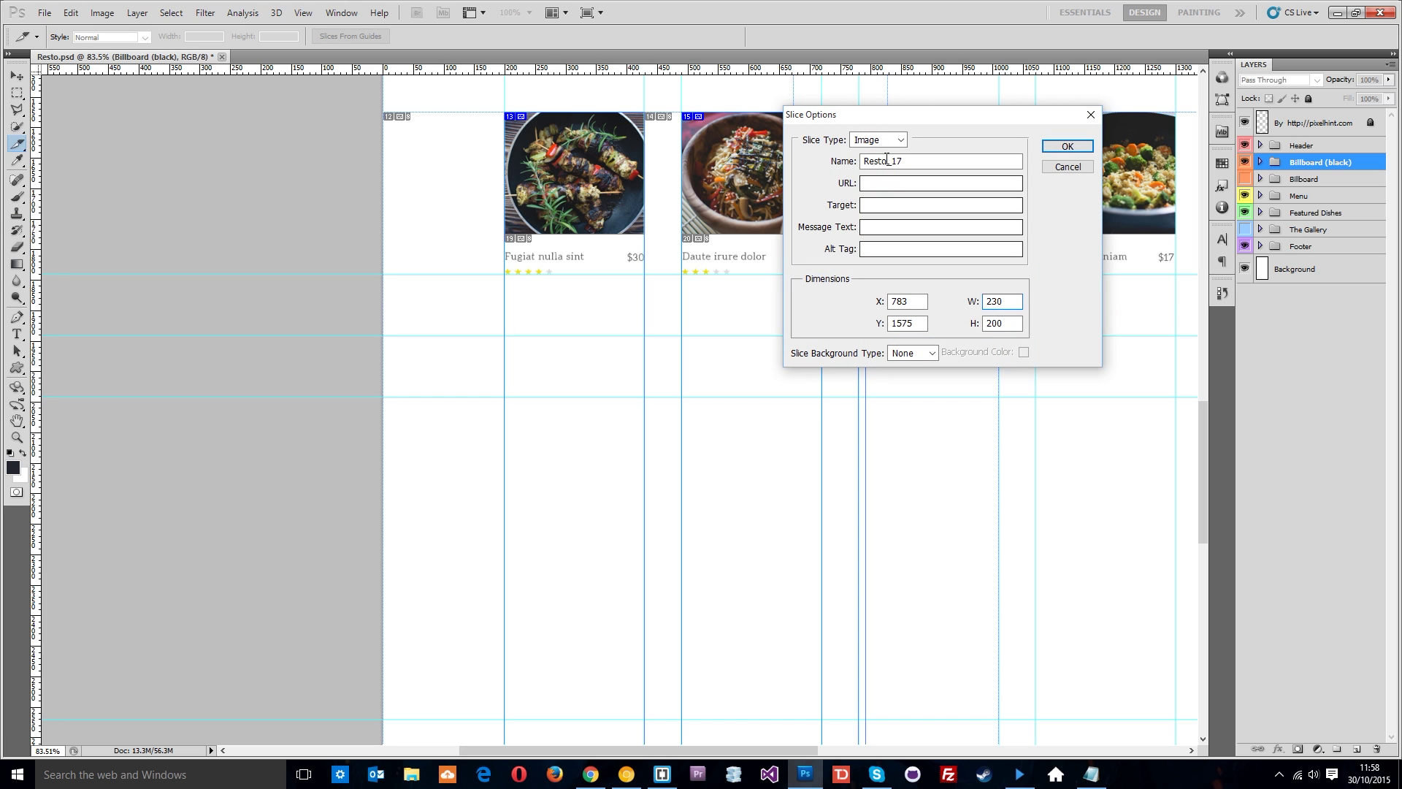
{"action": "double_click", "coordinate": [887, 161]}
{"action": "type", "text": "thumb-3"}
{"action": "left_click", "coordinate": [1067, 146]}
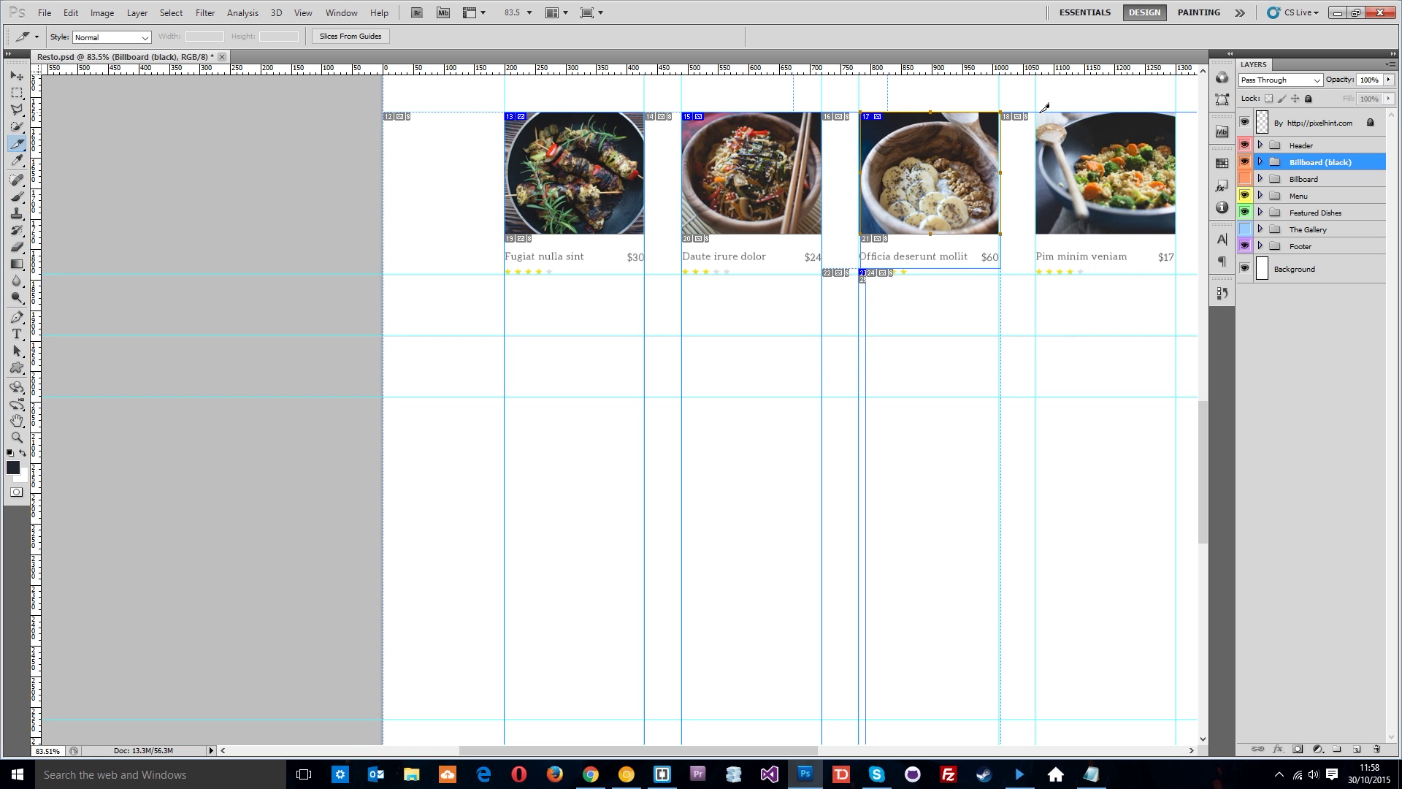
Step: Slice the fourth dish photo with height 200 and give it a 'thumb' name
{"action": "mouse_move", "coordinate": [1036, 112]}
{"action": "left_mouse_down"}
{"action": "mouse_move", "coordinate": [1095, 197]}
{"action": "mouse_move", "coordinate": [1175, 235]}
{"action": "left_mouse_up"}
{"action": "double_click", "coordinate": [1128, 191]}
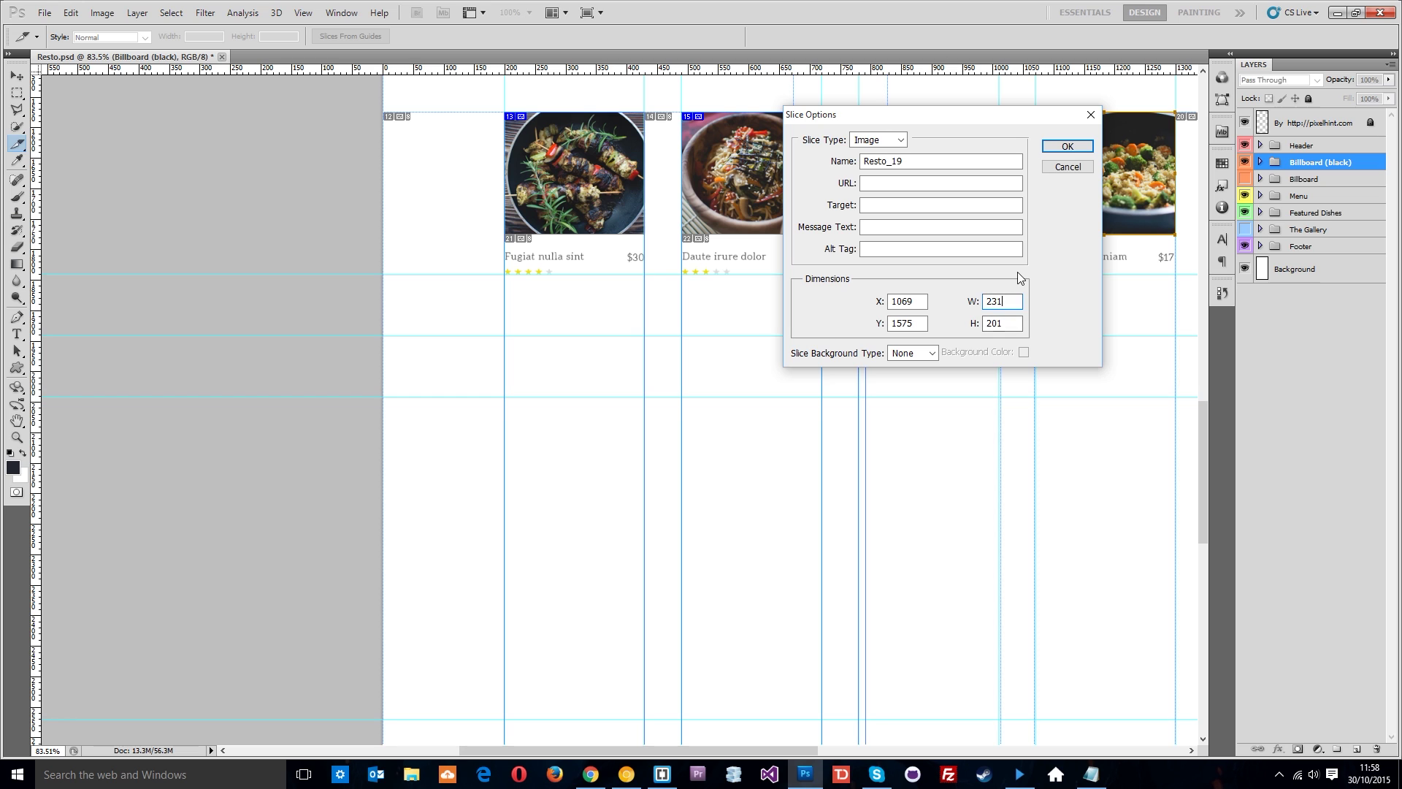
{"action": "key", "text": "Tab"}
{"action": "type", "text": "200"}
{"action": "double_click", "coordinate": [939, 161]}
{"action": "type", "text": "thumb-1"}
{"action": "key", "text": "Return"}
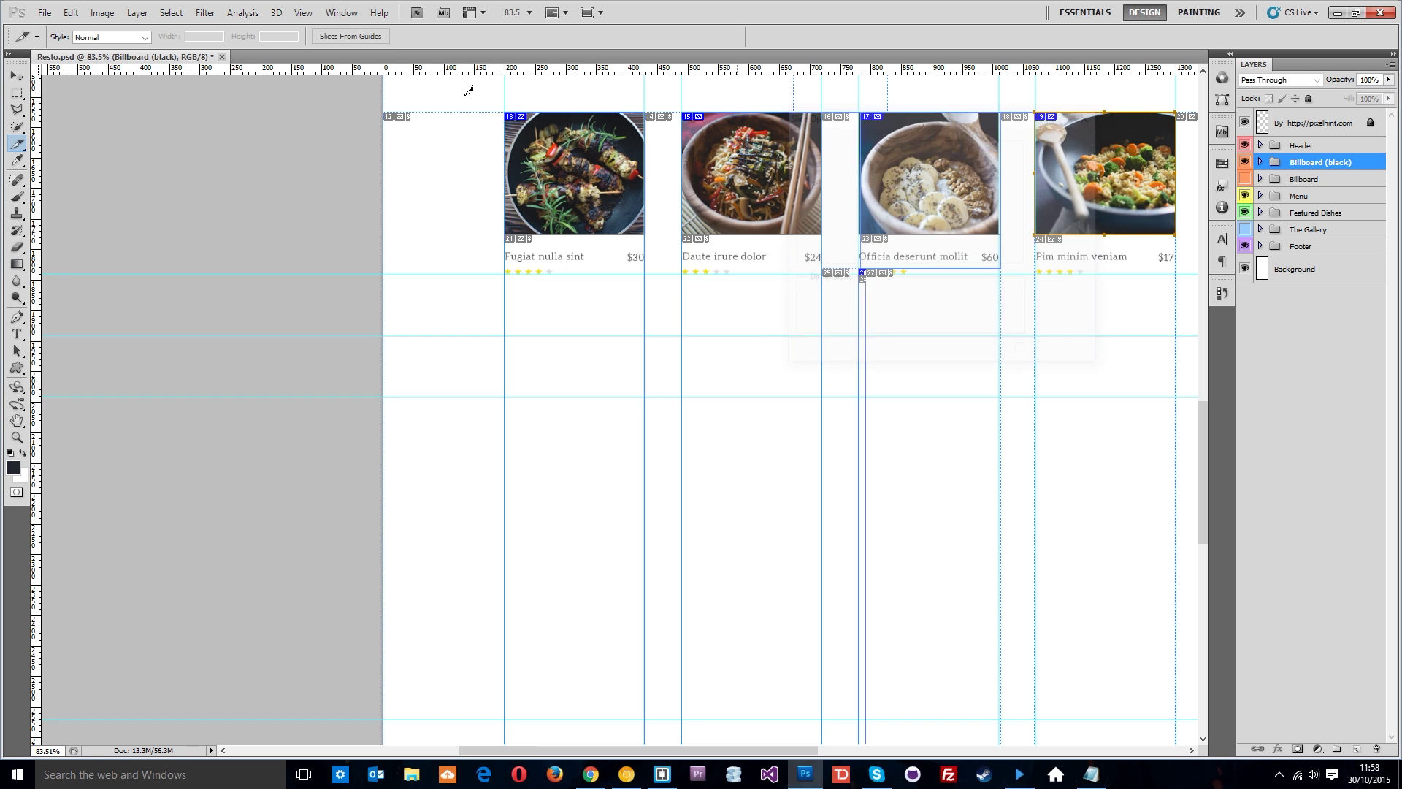
{"action": "scroll", "coordinate": [762, 350], "scroll_direction": "down", "scroll_amount": 8}
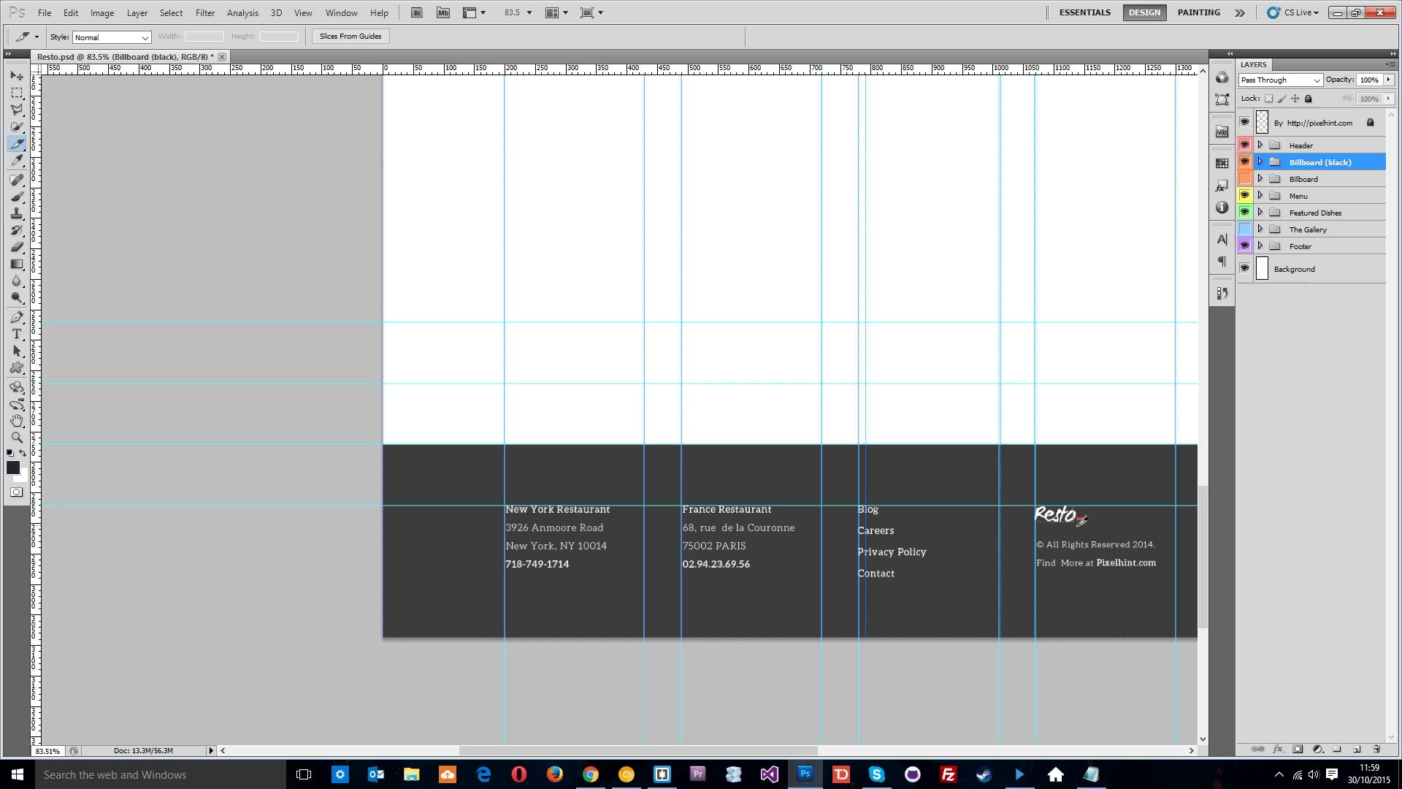
Step: Slice the white footer Resto logo and name it white-logo
{"action": "left_click_drag", "start_coordinate": [1036, 505], "coordinate": [1085, 523]}
{"action": "double_click", "coordinate": [1080, 518]}
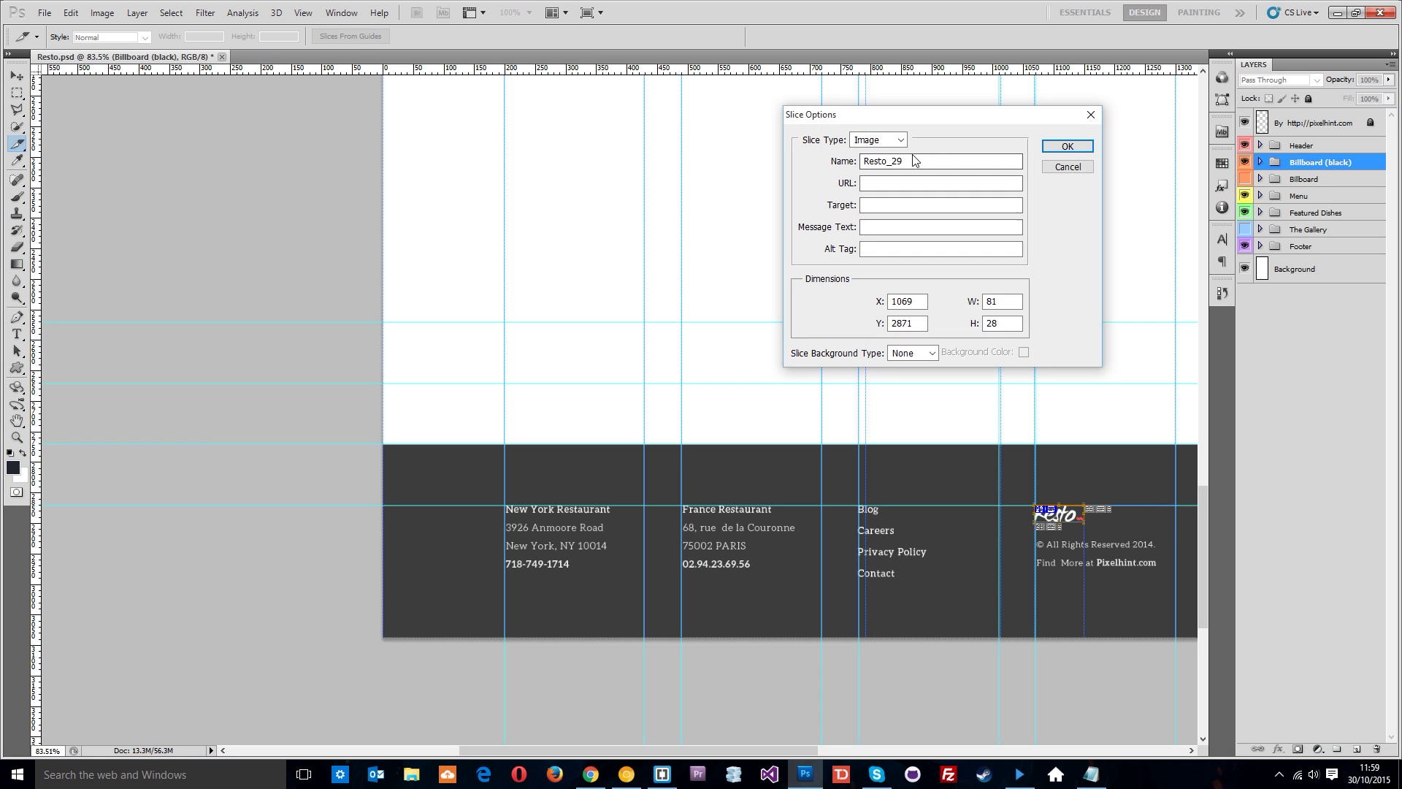
{"action": "type", "text": "white-logo"}
{"action": "key", "text": "Return"}
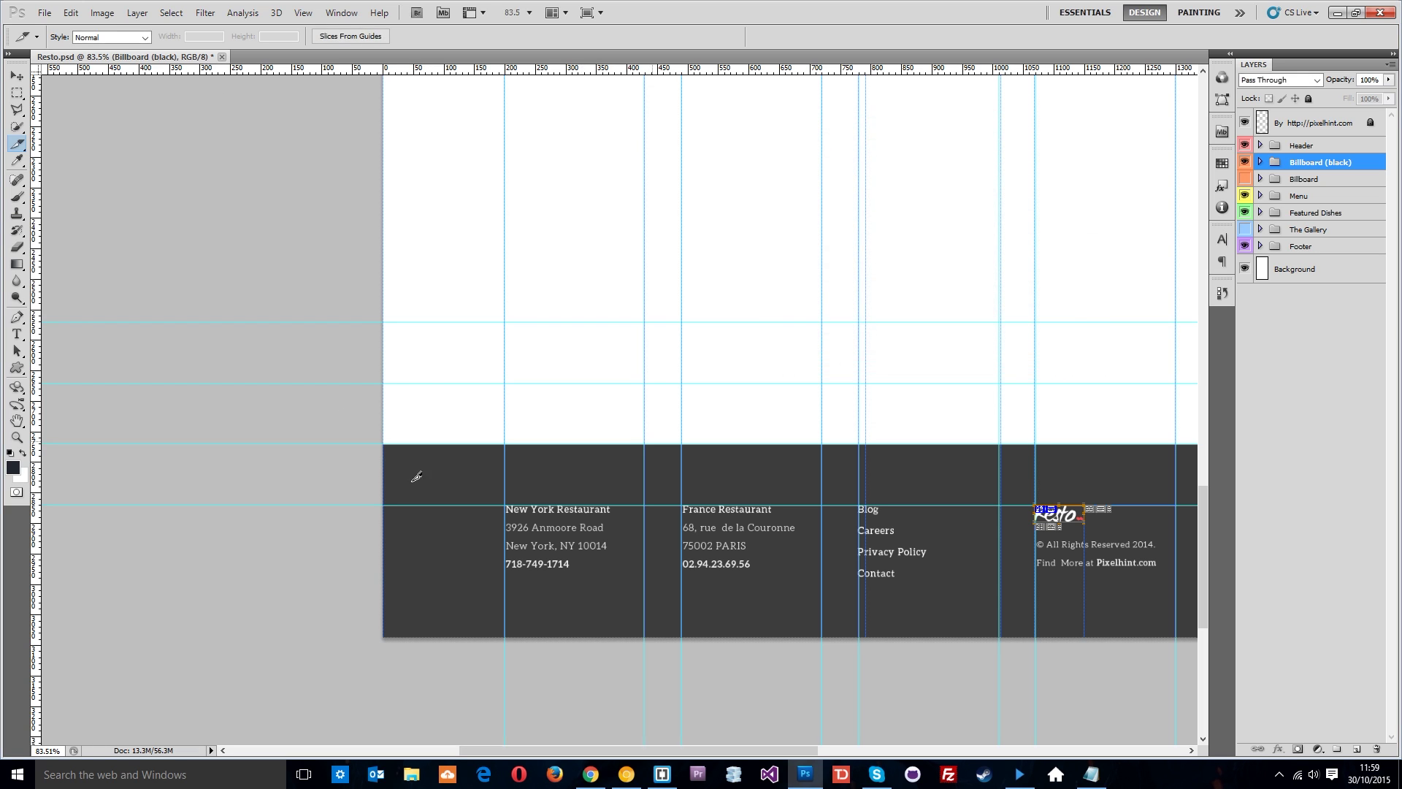
Step: Zoom in on the footer logo and nudge its slice's left edge outward
{"action": "key", "text": "z"}
{"action": "left_click_drag", "start_coordinate": [1093, 509], "coordinate": [1149, 509]}
{"action": "key", "text": "c"}
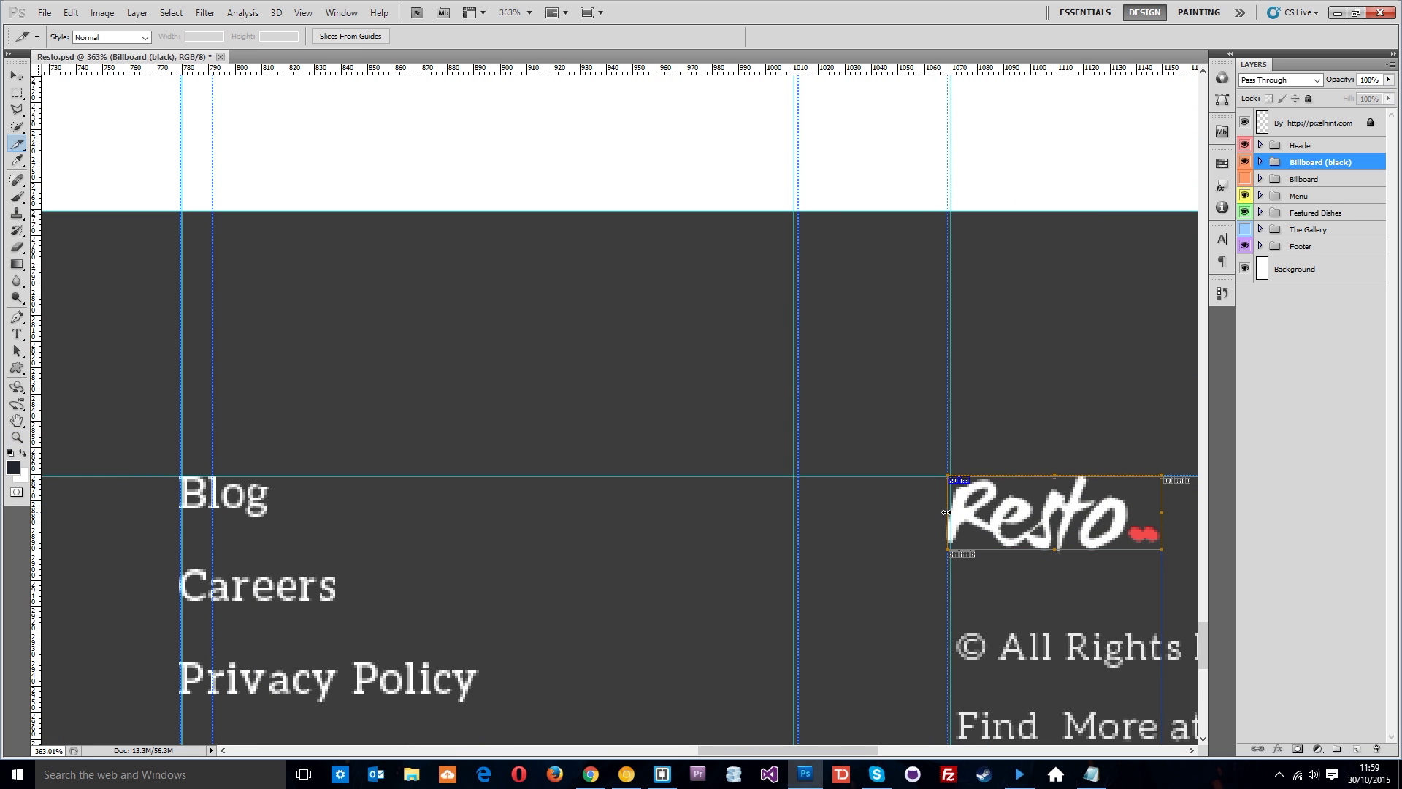
{"action": "left_click_drag", "start_coordinate": [944, 512], "coordinate": [940, 512]}
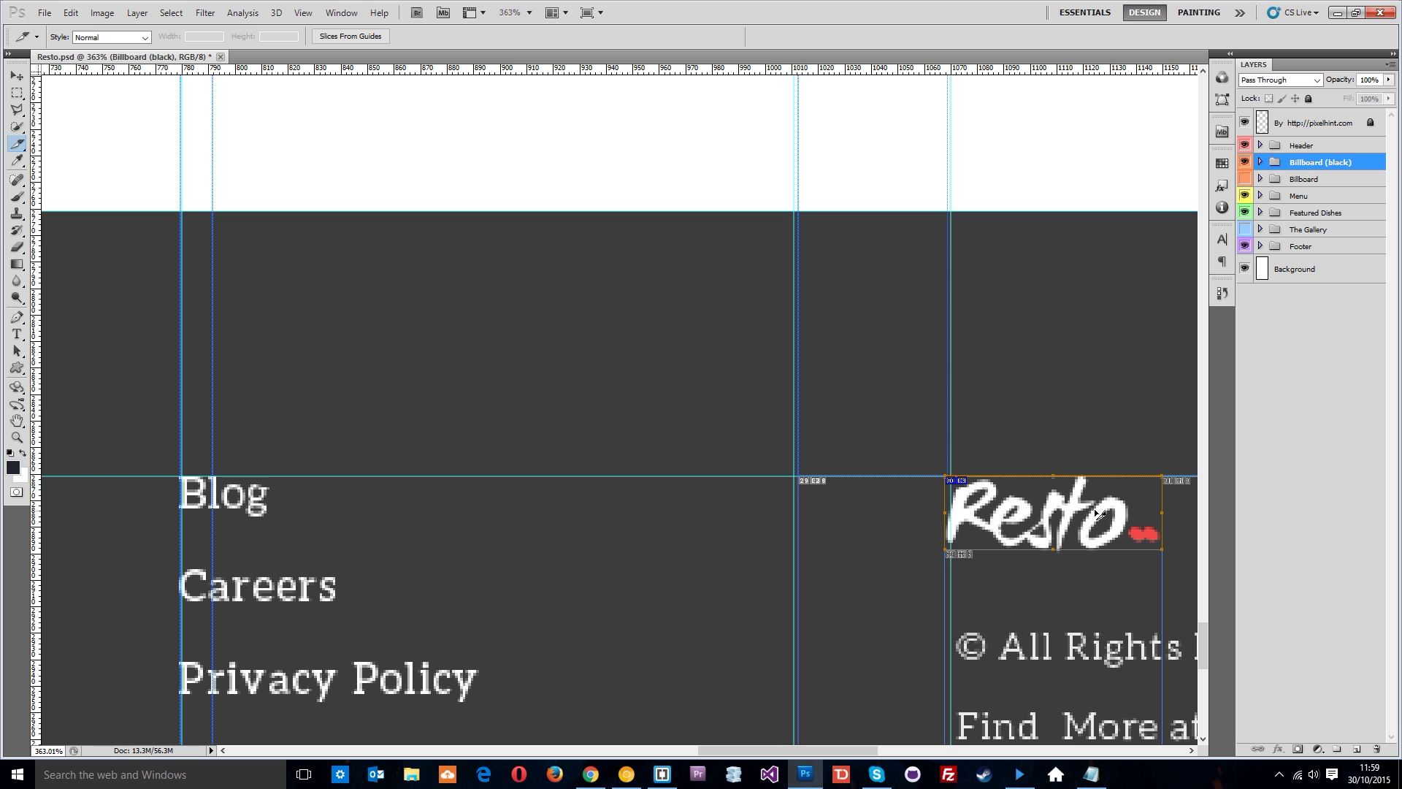
{"action": "scroll", "coordinate": [1023, 514], "scroll_direction": "up", "scroll_amount": 3}
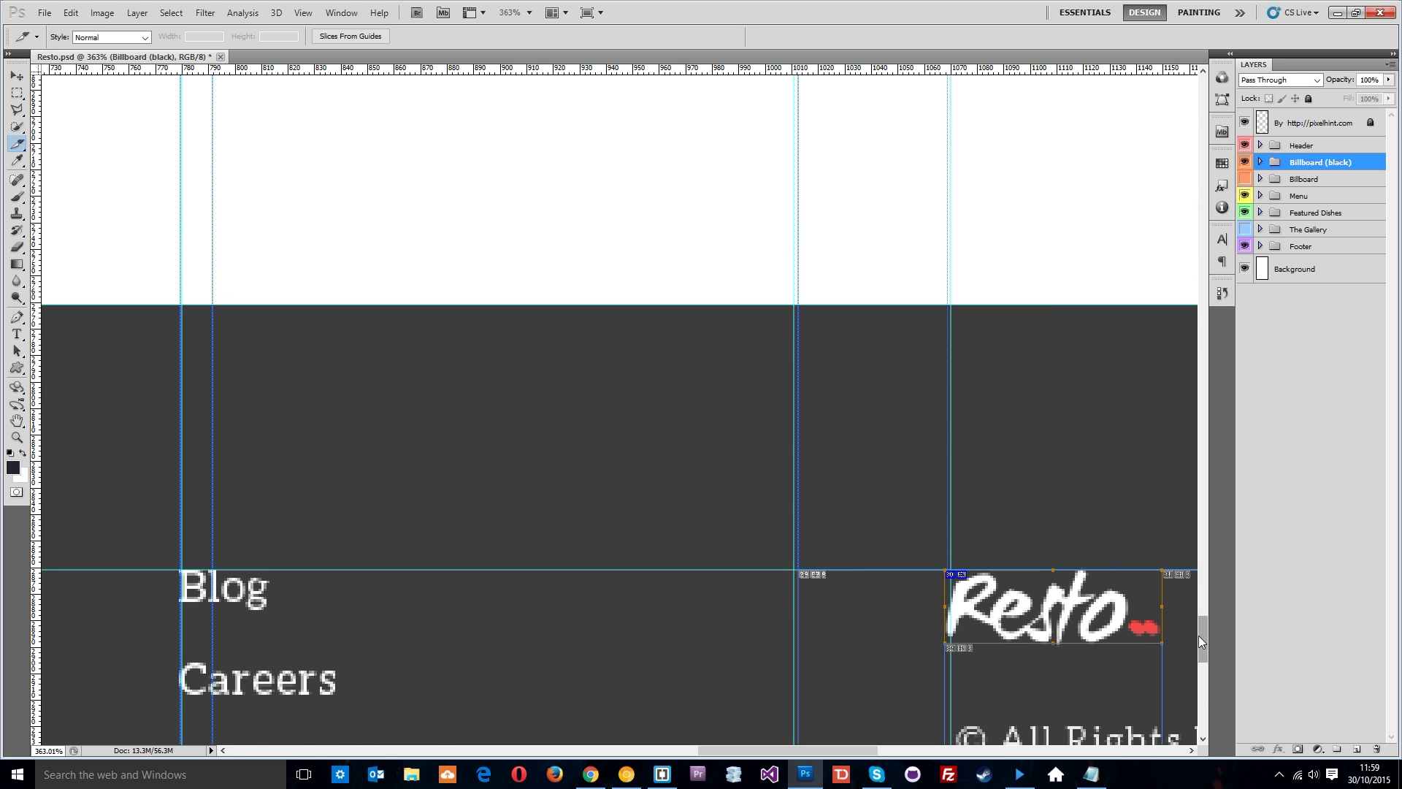
Step: Widen the header logo slice leftward so it includes the full 'R' of Resto
{"action": "left_click_drag", "start_coordinate": [1198, 635], "coordinate": [1203, 270]}
{"action": "key", "text": "z"}
{"action": "left_click_drag", "start_coordinate": [829, 226], "coordinate": [763, 280]}
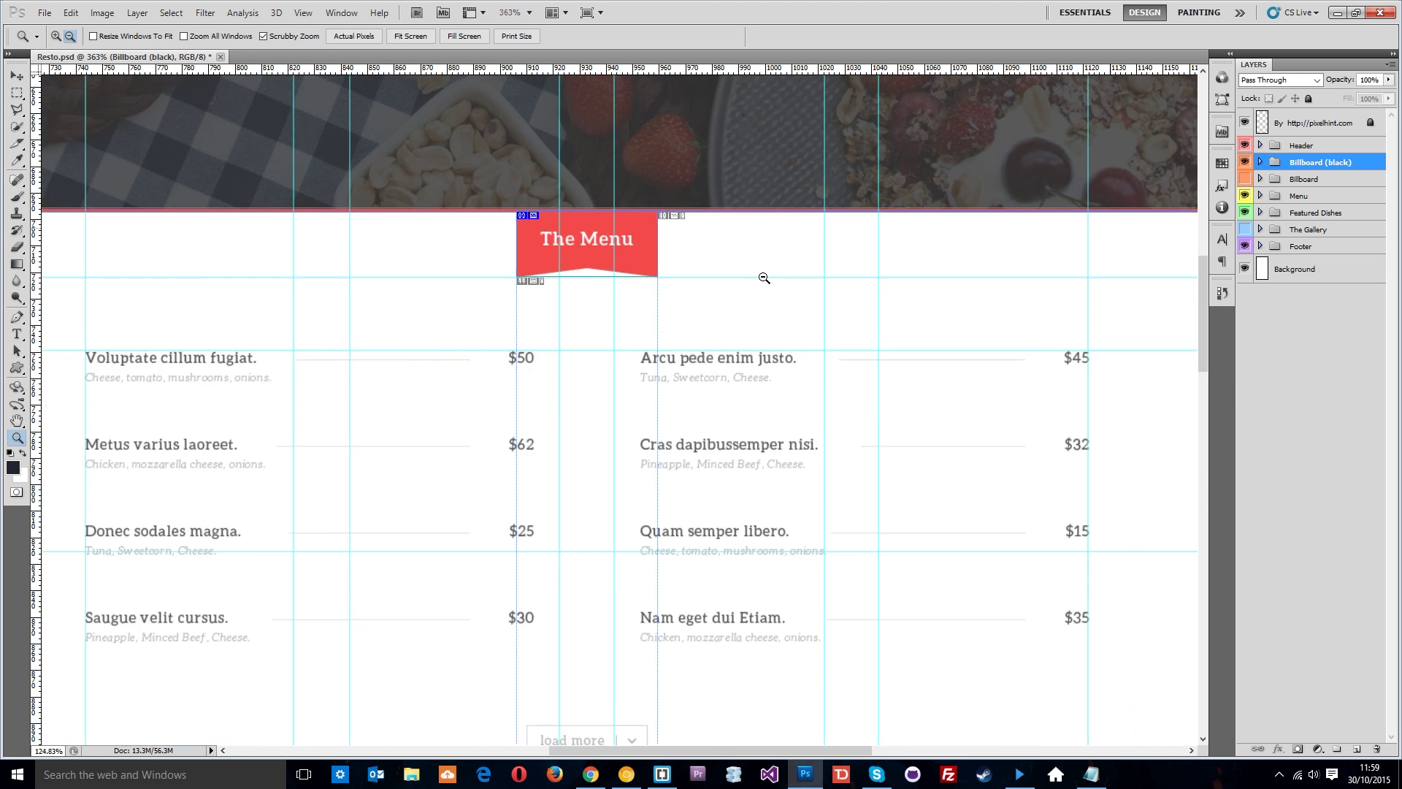
{"action": "key", "text": "c"}
{"action": "scroll", "coordinate": [360, 291], "scroll_direction": "up", "scroll_amount": 10}
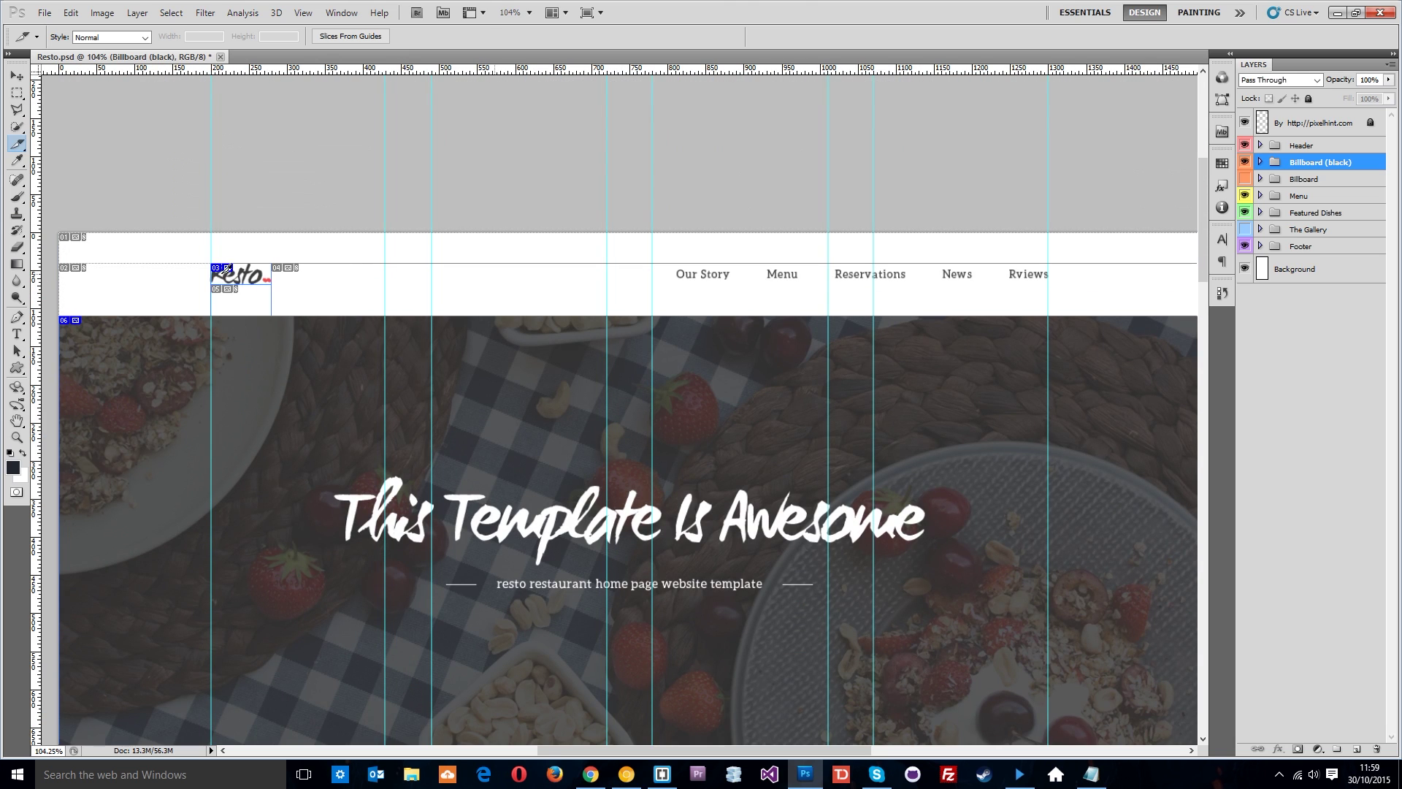
{"action": "left_click_drag", "start_coordinate": [226, 271], "coordinate": [276, 306]}
{"action": "left_click_drag", "start_coordinate": [17, 144], "coordinate": [79, 172]}
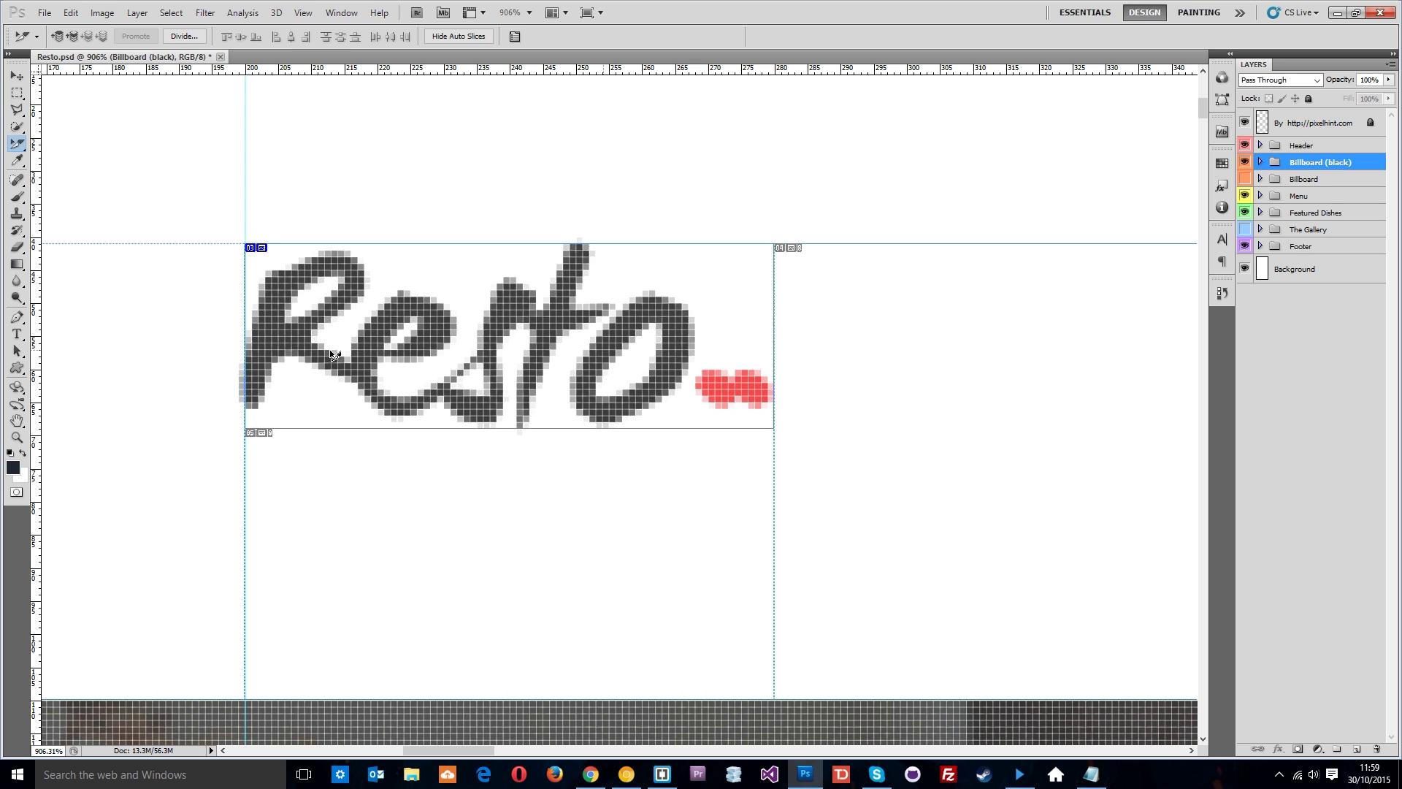
{"action": "left_click_drag", "start_coordinate": [246, 334], "coordinate": [236, 336]}
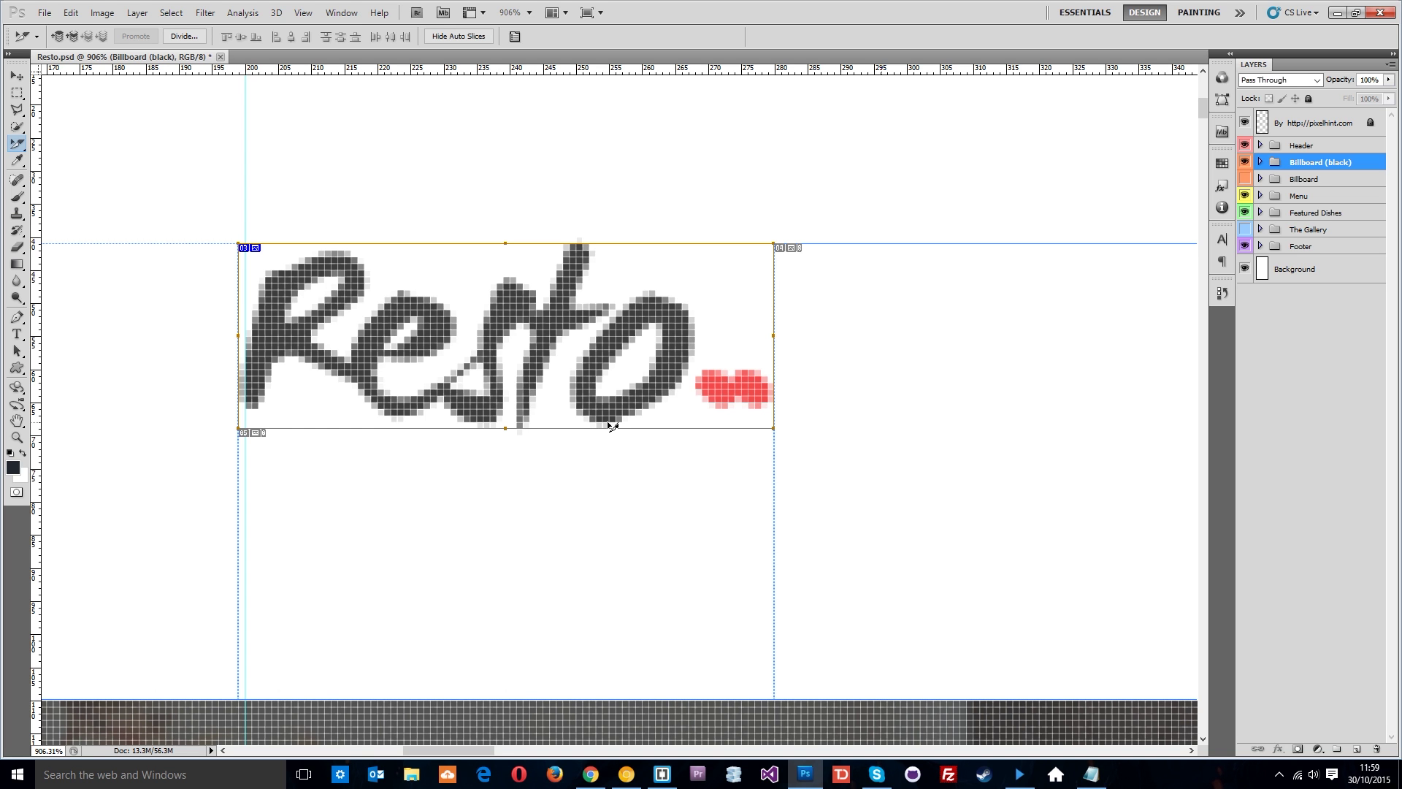
{"action": "key", "text": "z"}
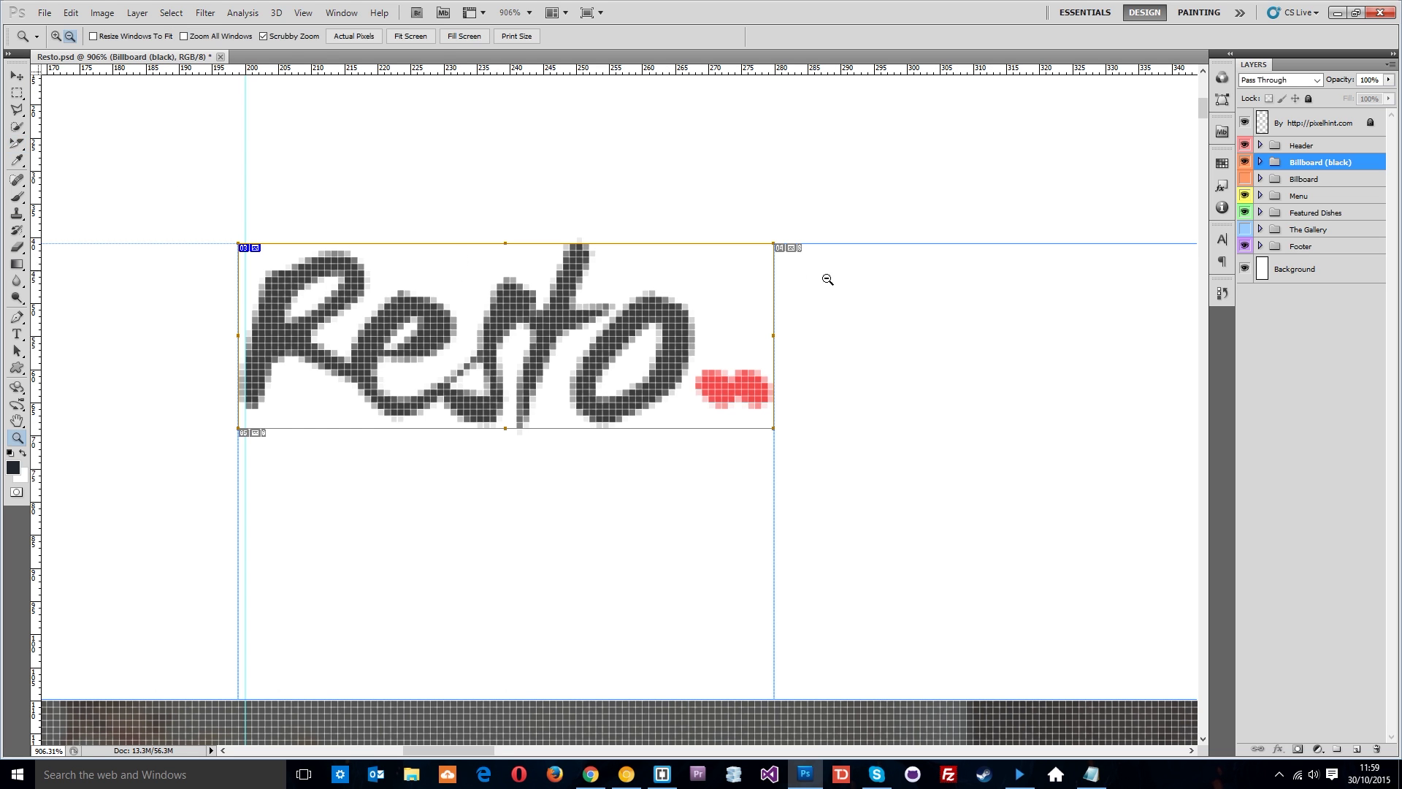
{"action": "left_click_drag", "start_coordinate": [927, 313], "coordinate": [832, 342]}
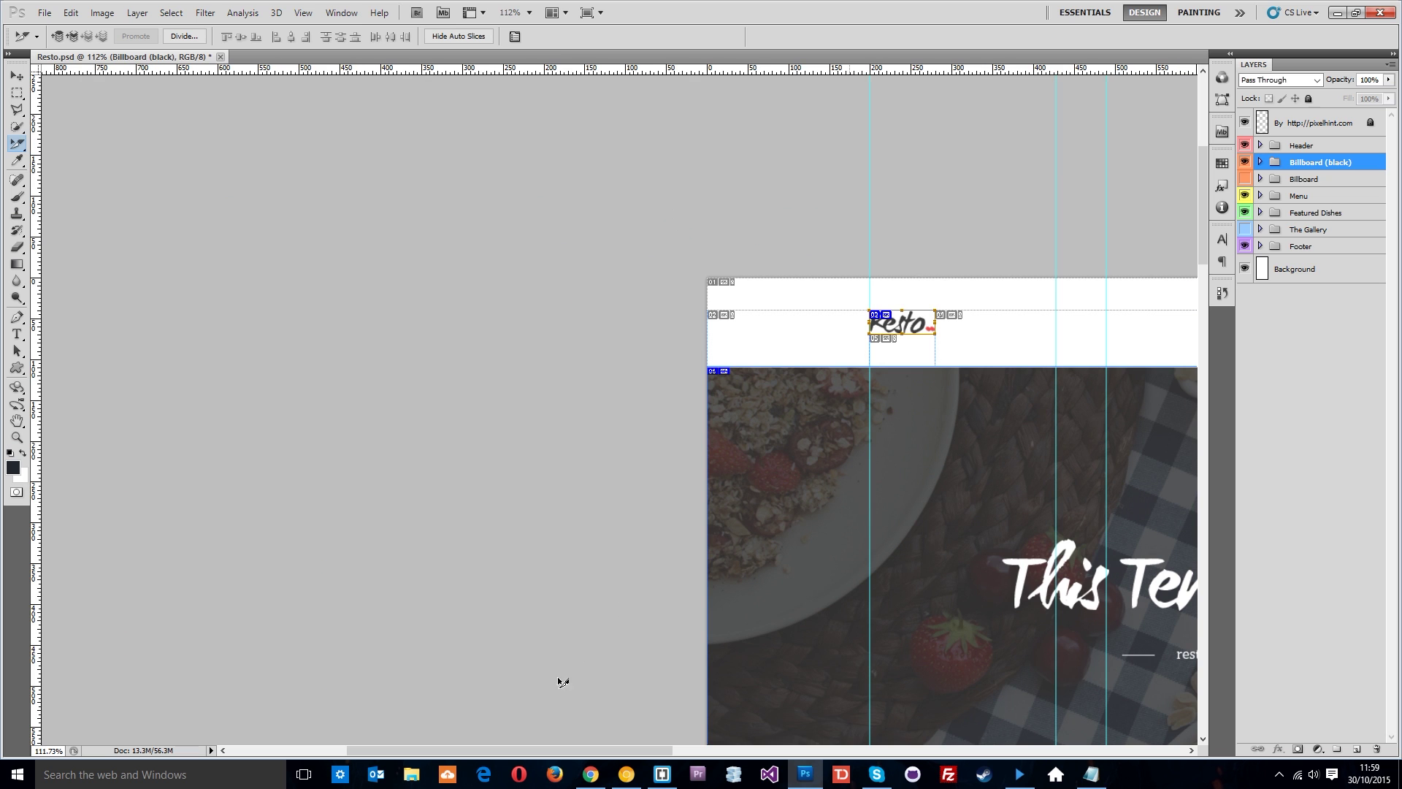
{"action": "left_click_drag", "start_coordinate": [431, 750], "coordinate": [631, 750]}
{"action": "left_click", "coordinate": [1128, 389], "text": "alt"}
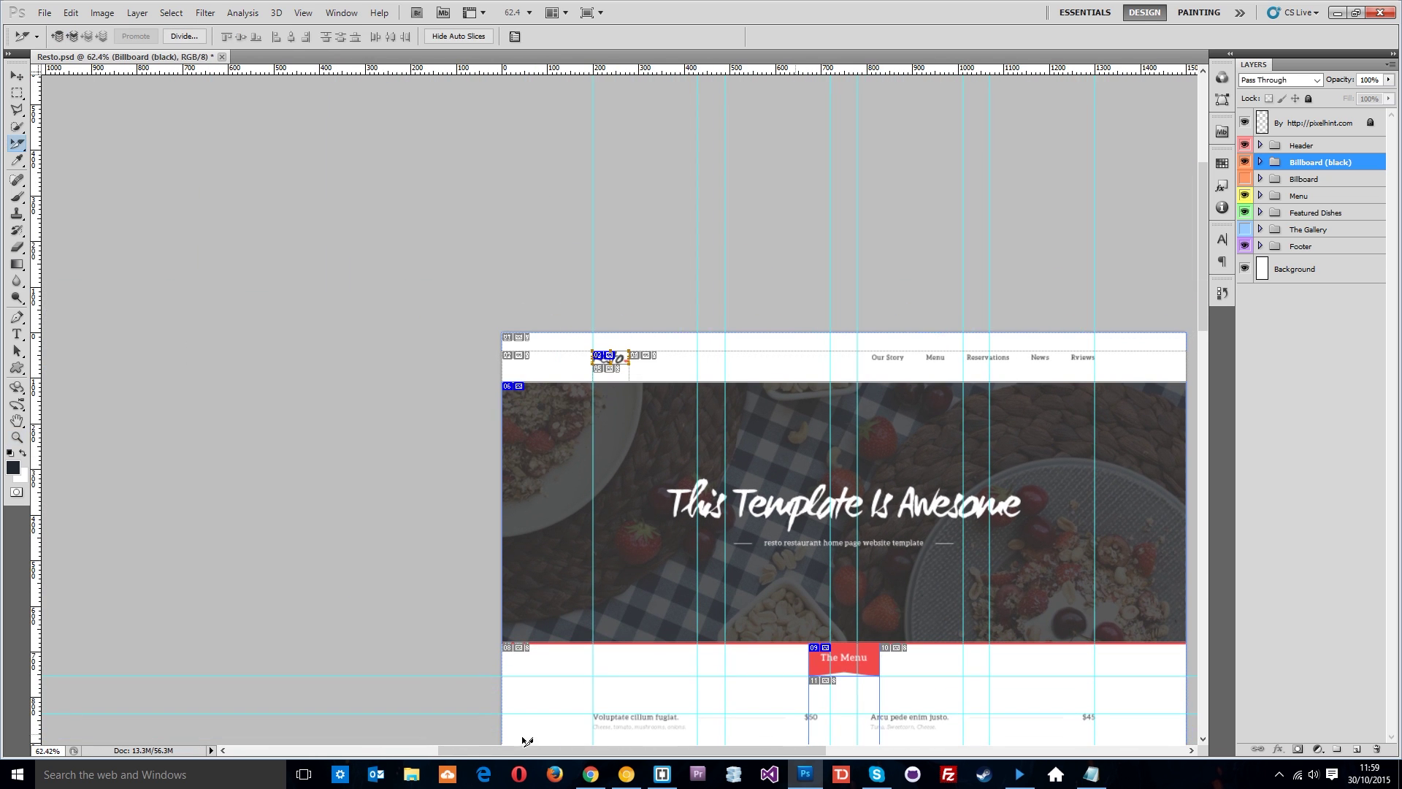
{"action": "left_click_drag", "start_coordinate": [526, 747], "coordinate": [615, 747]}
{"action": "scroll", "coordinate": [592, 570], "scroll_direction": "down", "scroll_amount": 3}
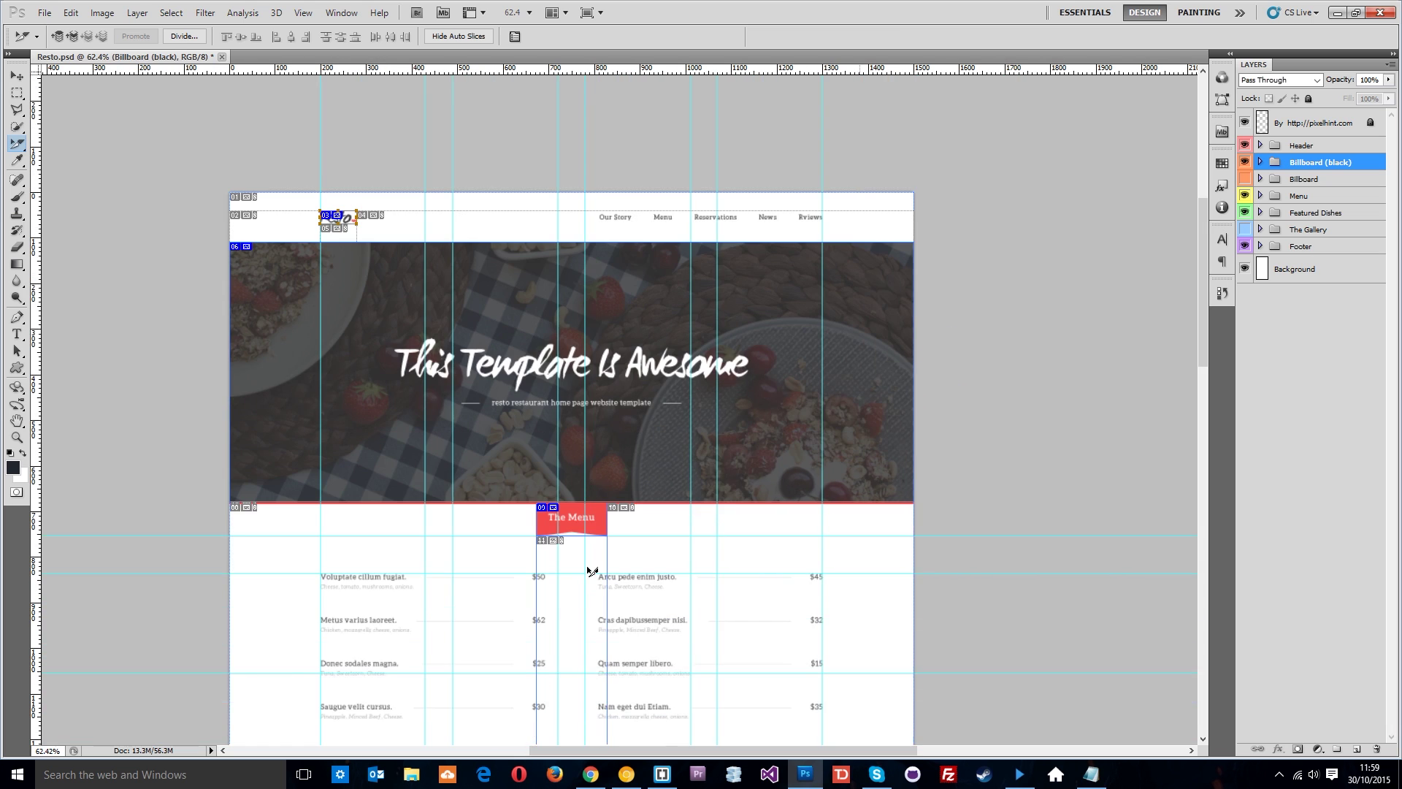
{"action": "scroll", "coordinate": [666, 527], "scroll_direction": "down", "scroll_amount": 6}
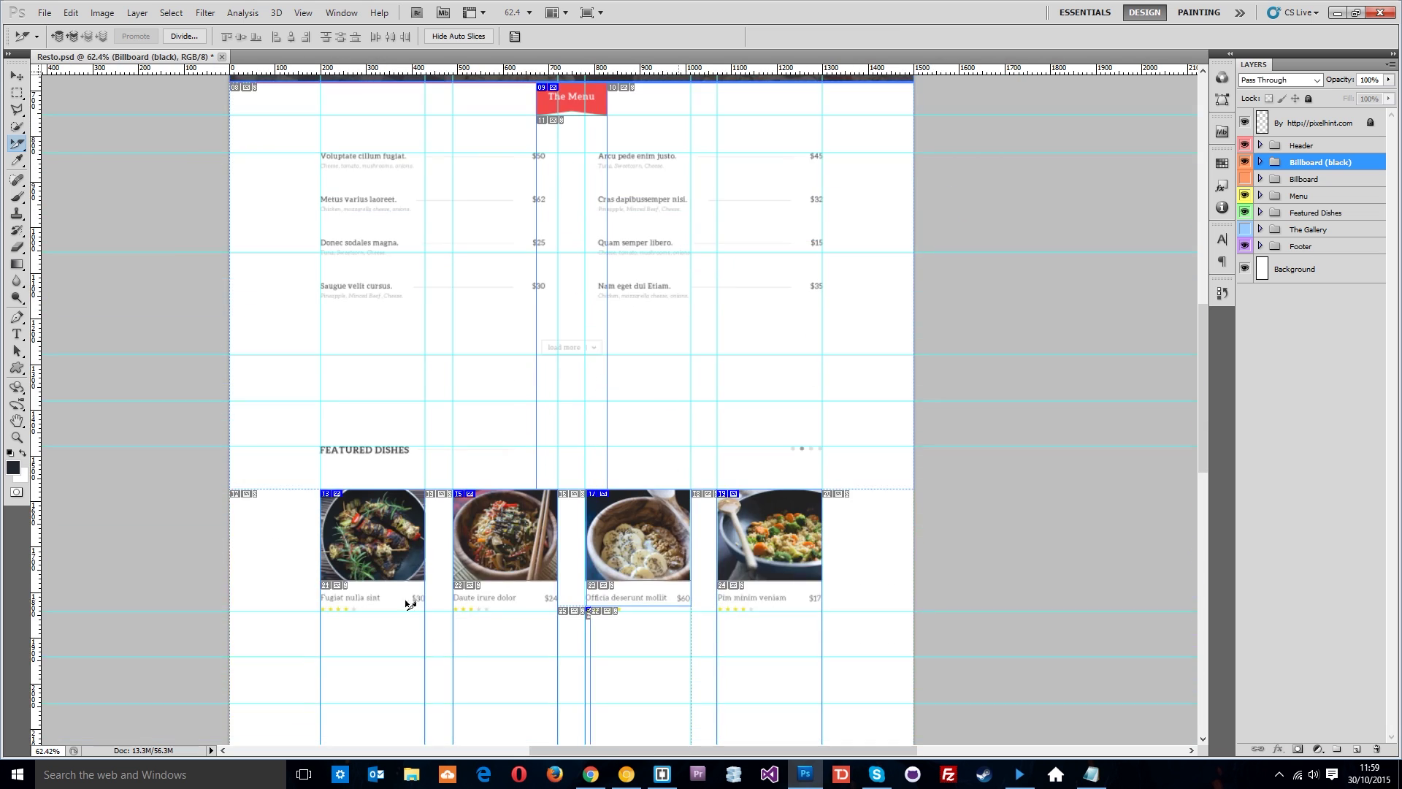
{"action": "scroll", "coordinate": [853, 537], "scroll_direction": "down", "scroll_amount": 2}
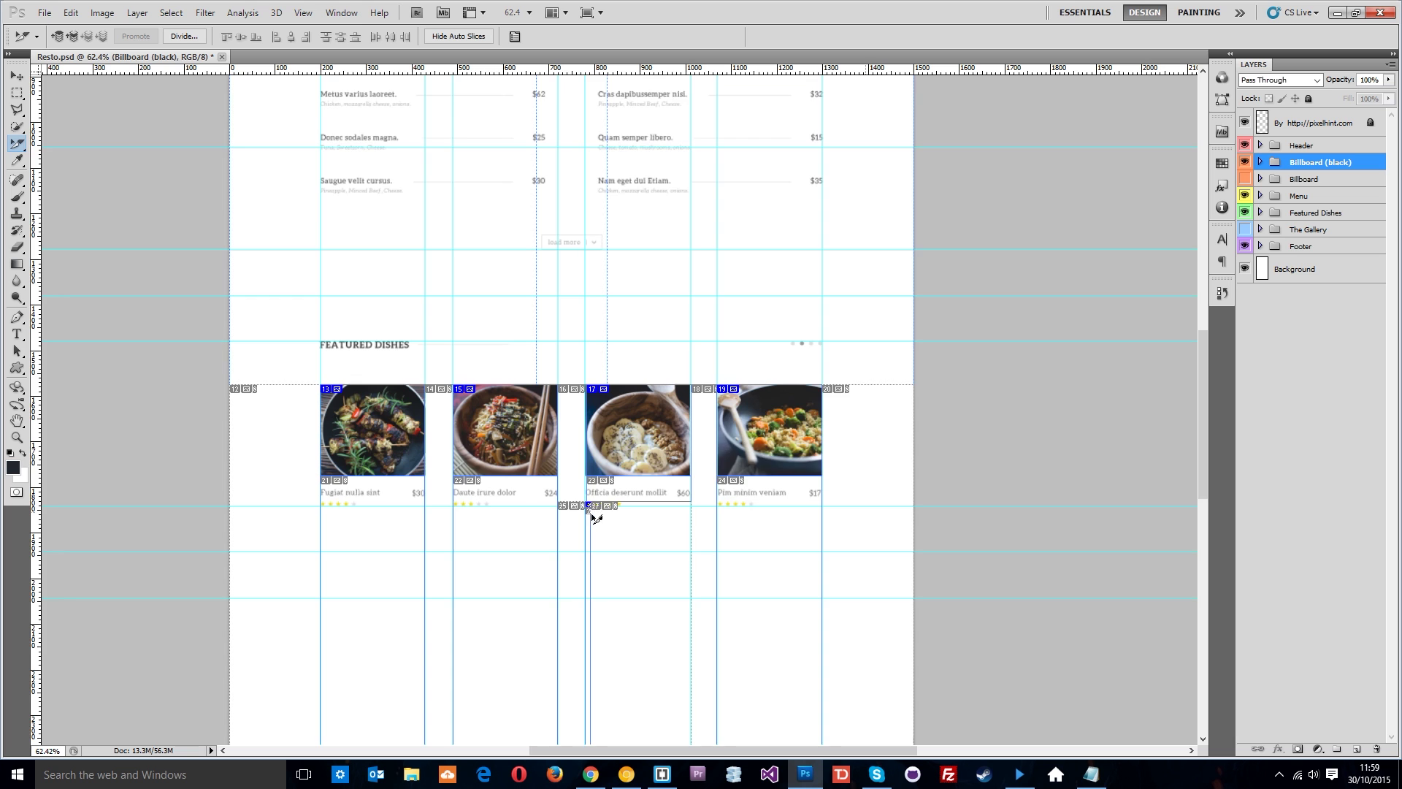
{"action": "scroll", "coordinate": [629, 532], "scroll_direction": "down", "scroll_amount": 7}
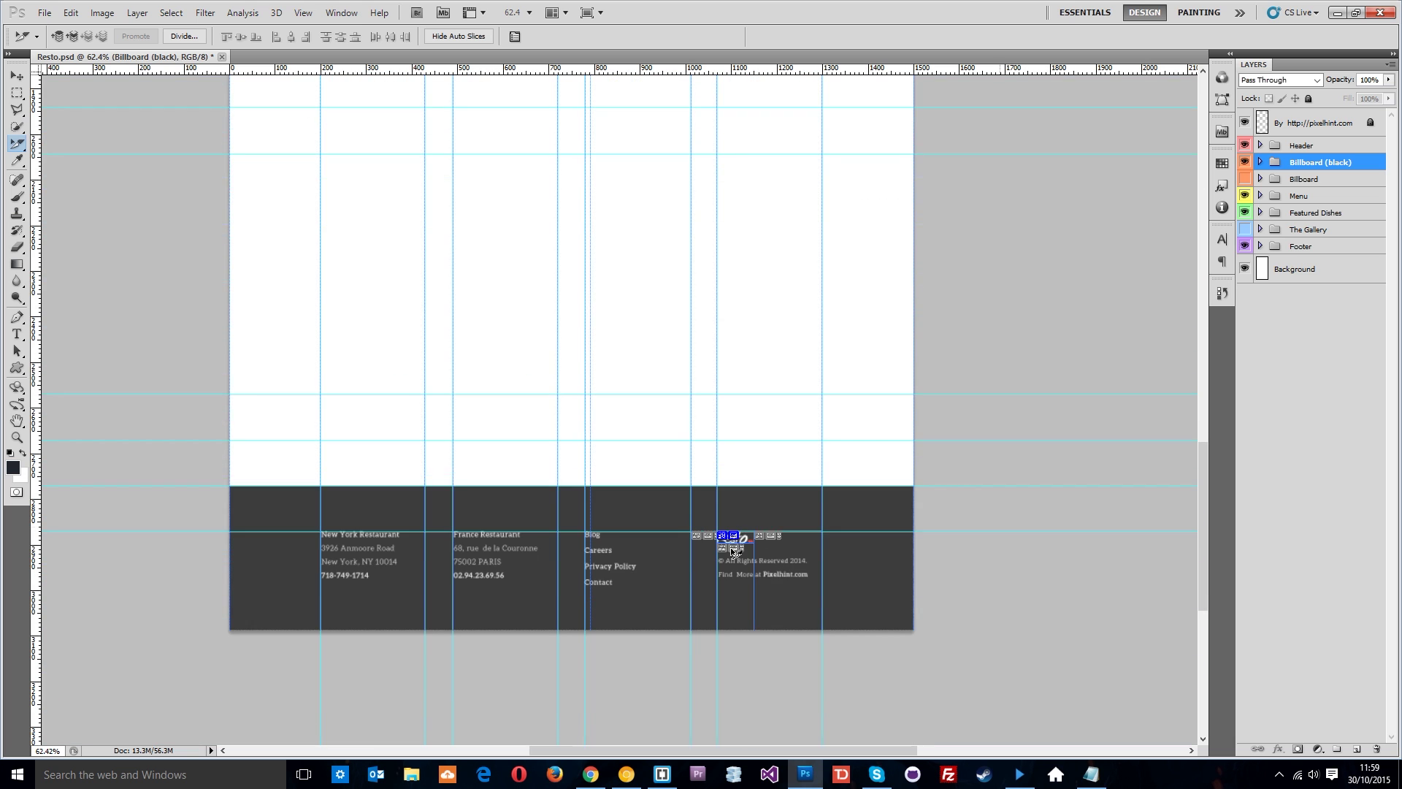
{"action": "scroll", "coordinate": [695, 475], "scroll_direction": "up", "scroll_amount": 9}
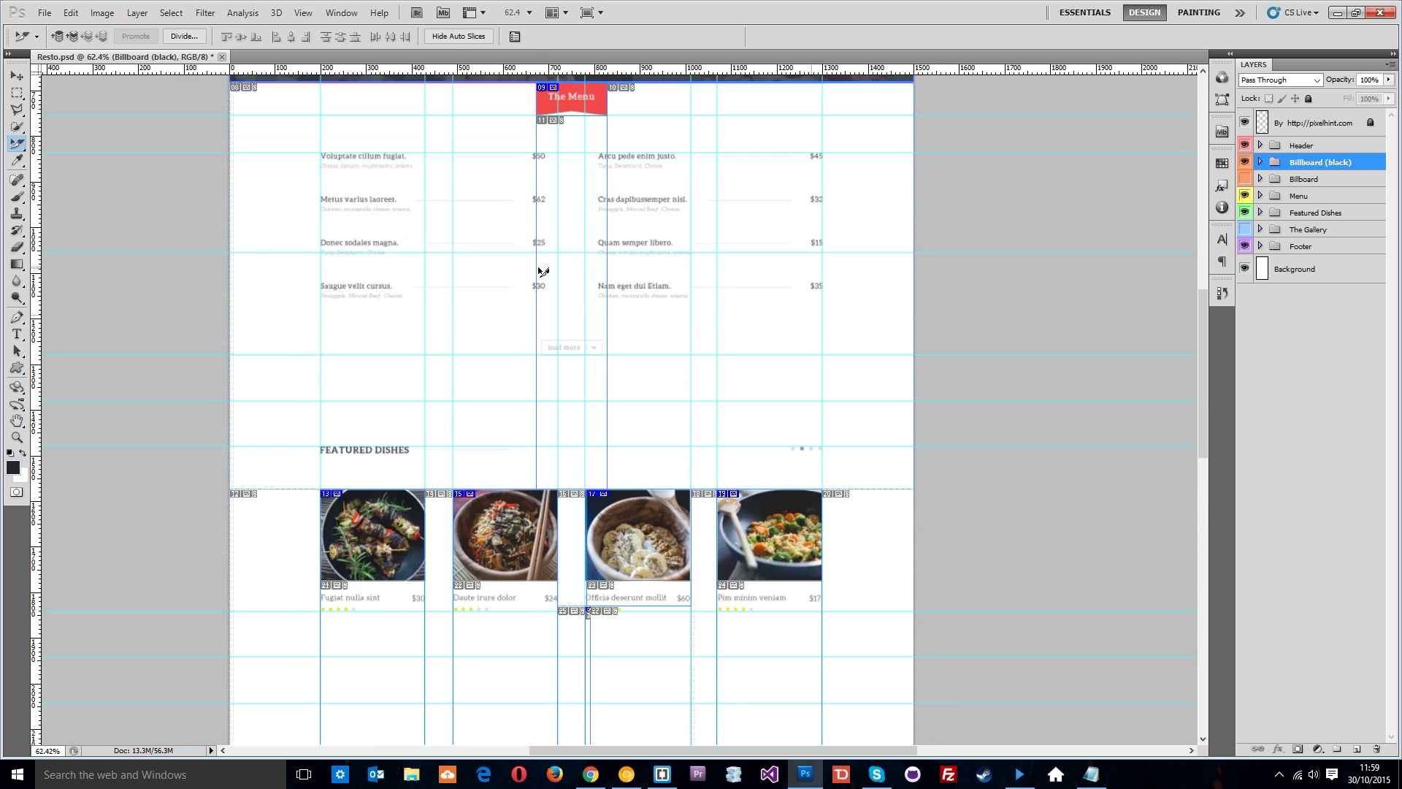
{"action": "scroll", "coordinate": [543, 272], "scroll_direction": "up", "scroll_amount": 8}
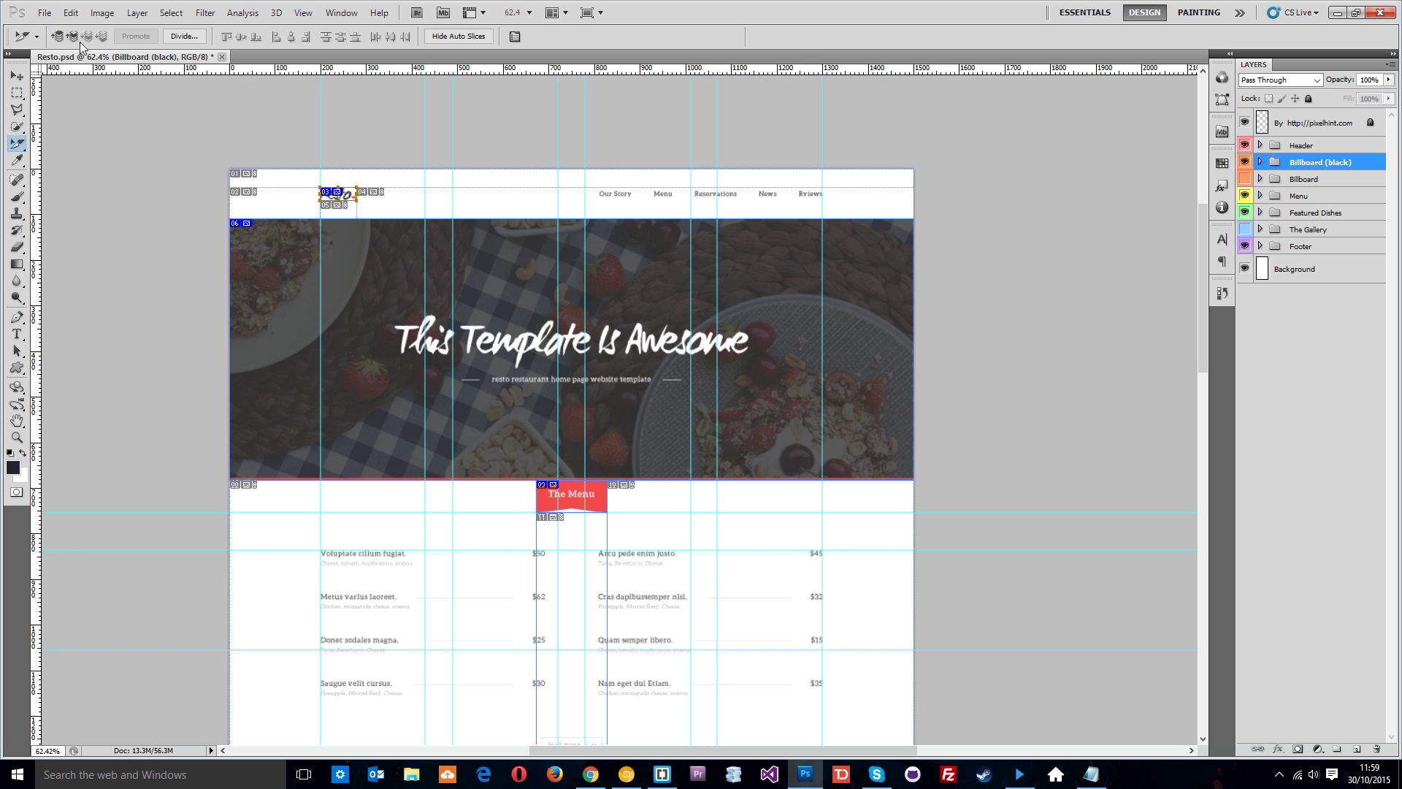
Step: In Save for Web, try PNG-8 for the billboard slice, then settle on JPEG Maximum, quality 100
{"action": "left_click", "coordinate": [44, 12]}
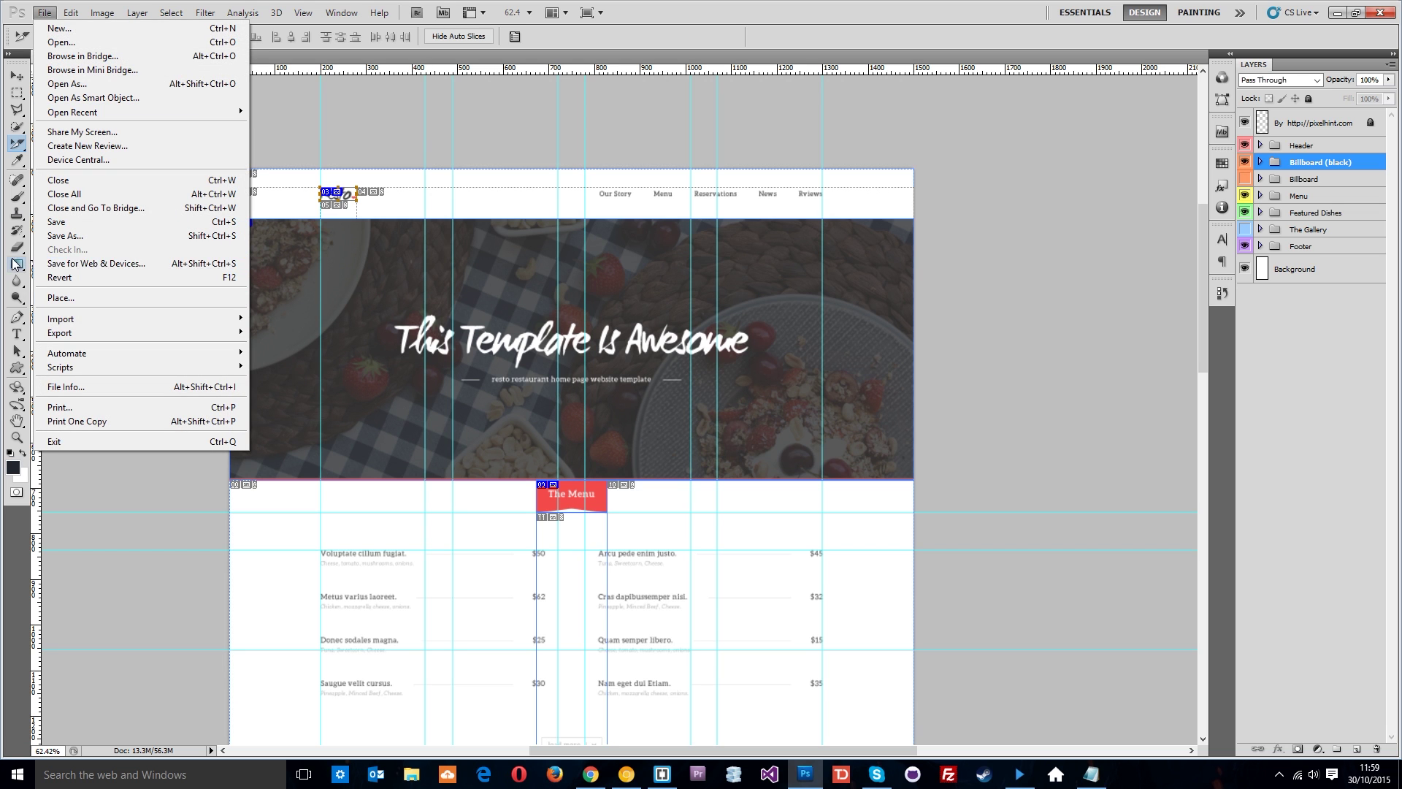
{"action": "left_click", "coordinate": [83, 263]}
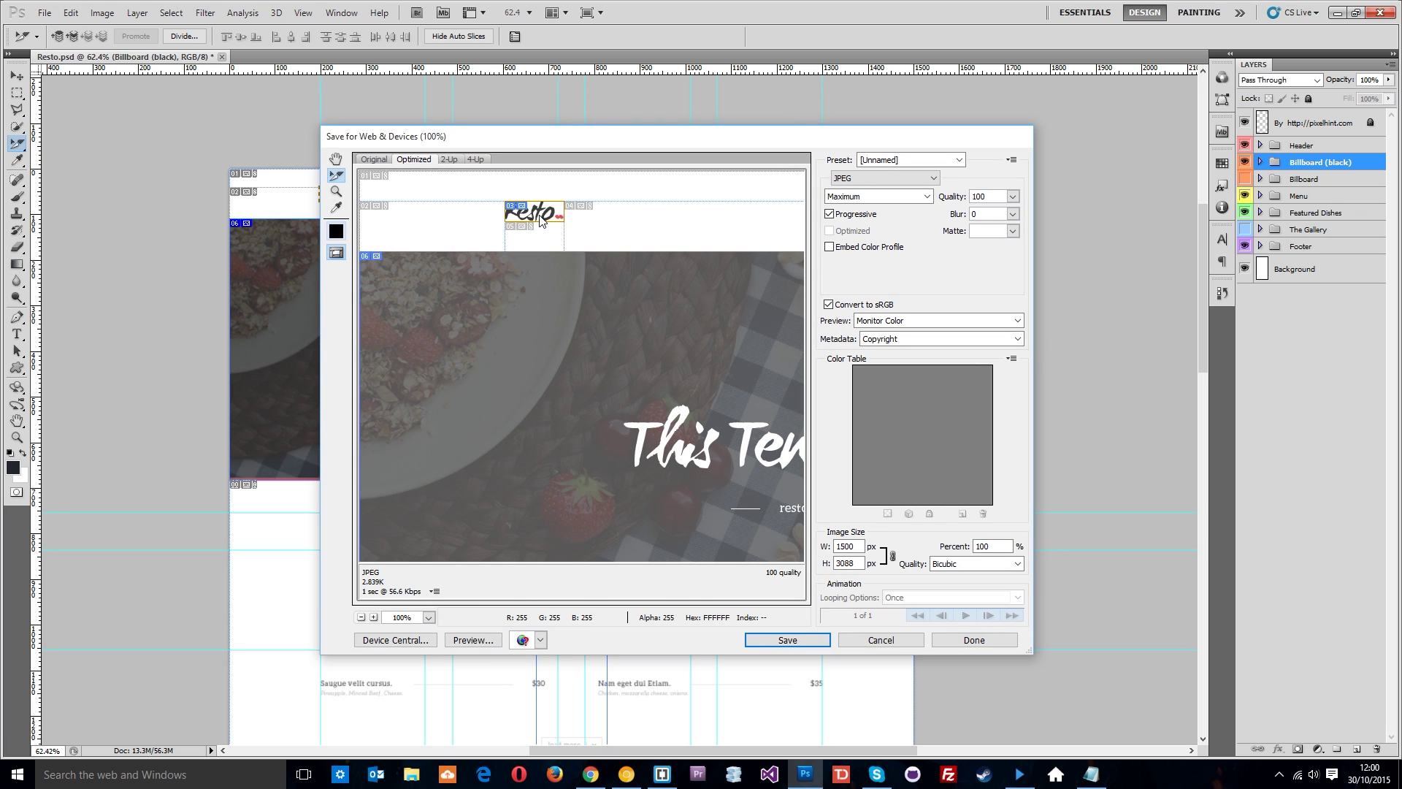
{"action": "left_click", "coordinate": [838, 179]}
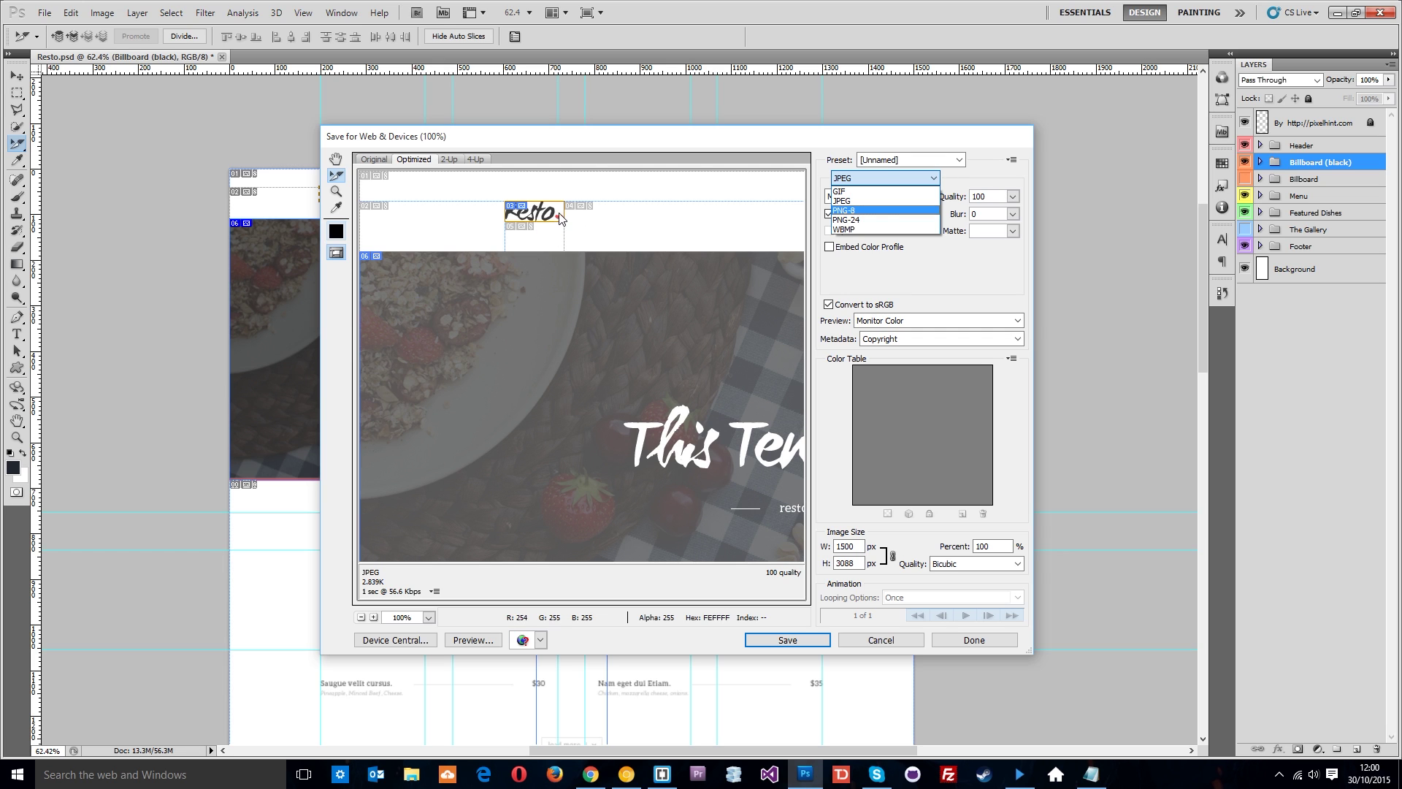
{"action": "left_click", "coordinate": [880, 210]}
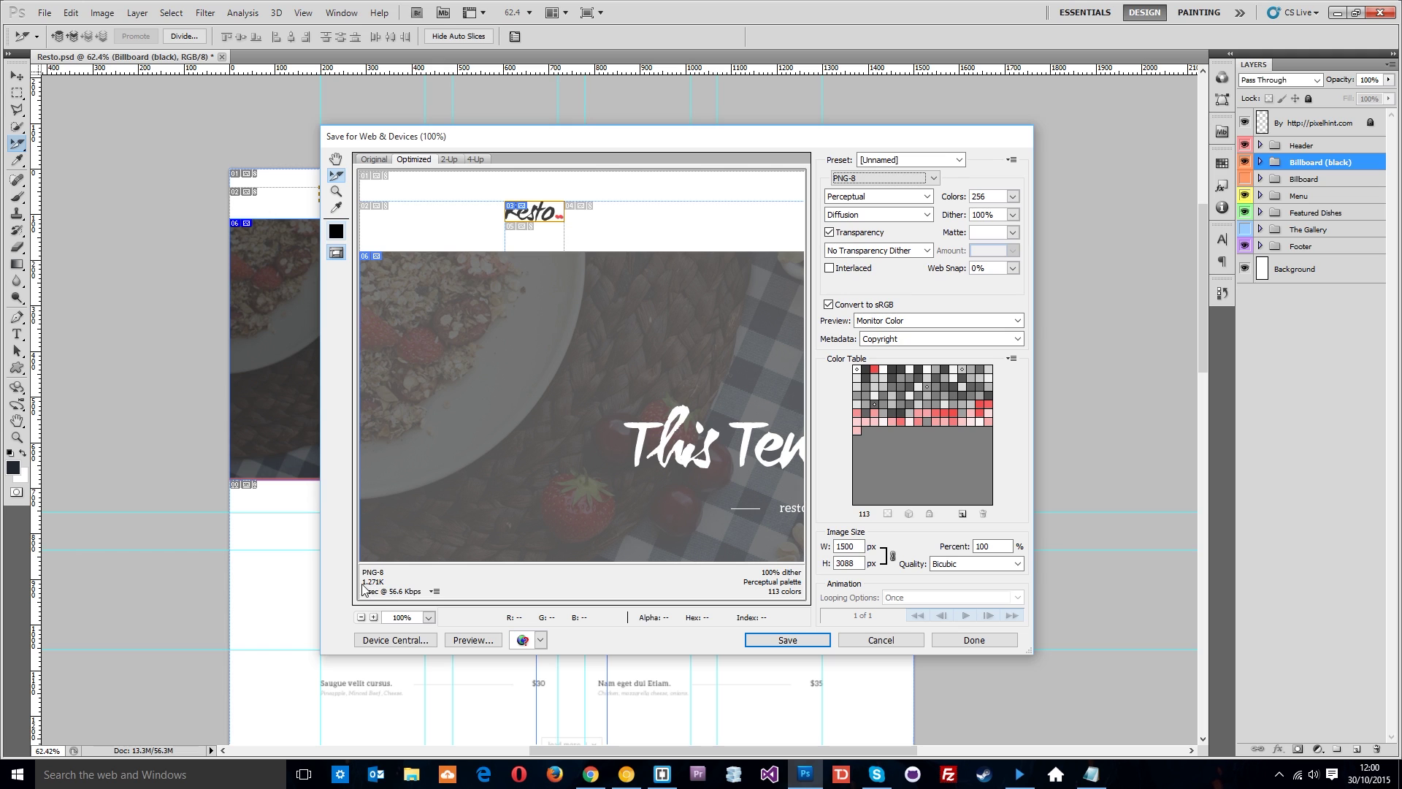
{"action": "left_click", "coordinate": [879, 179]}
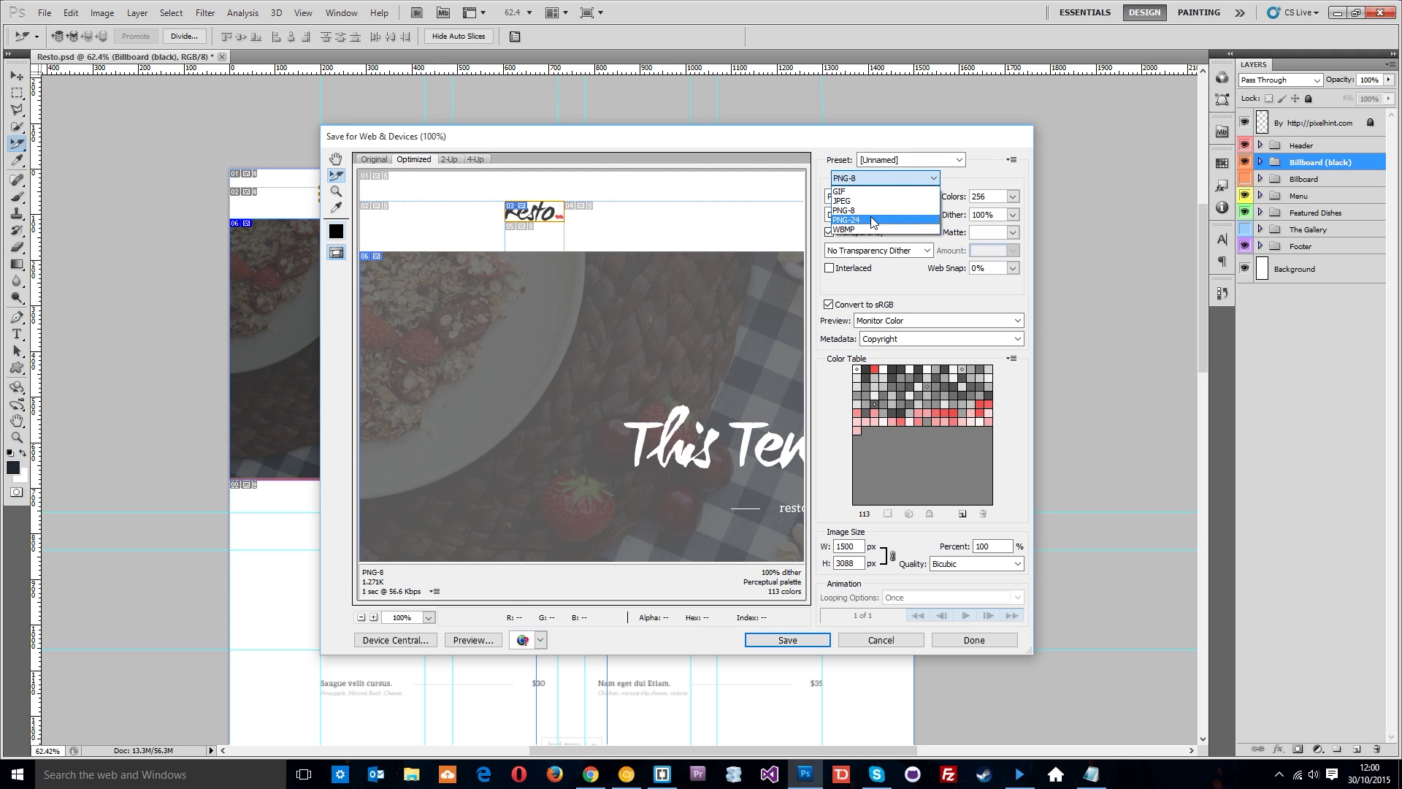
{"action": "left_click", "coordinate": [843, 200]}
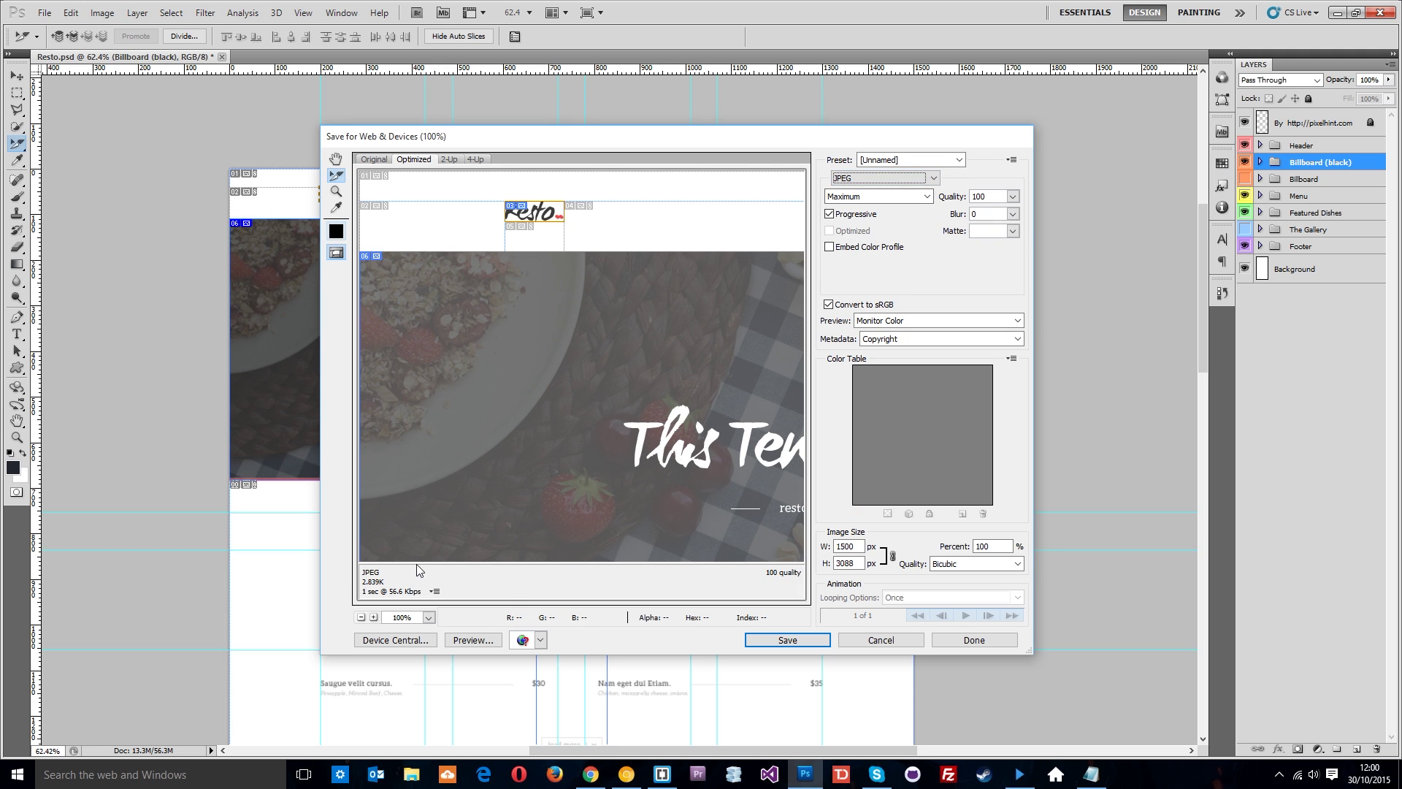
{"action": "left_click", "coordinate": [876, 178]}
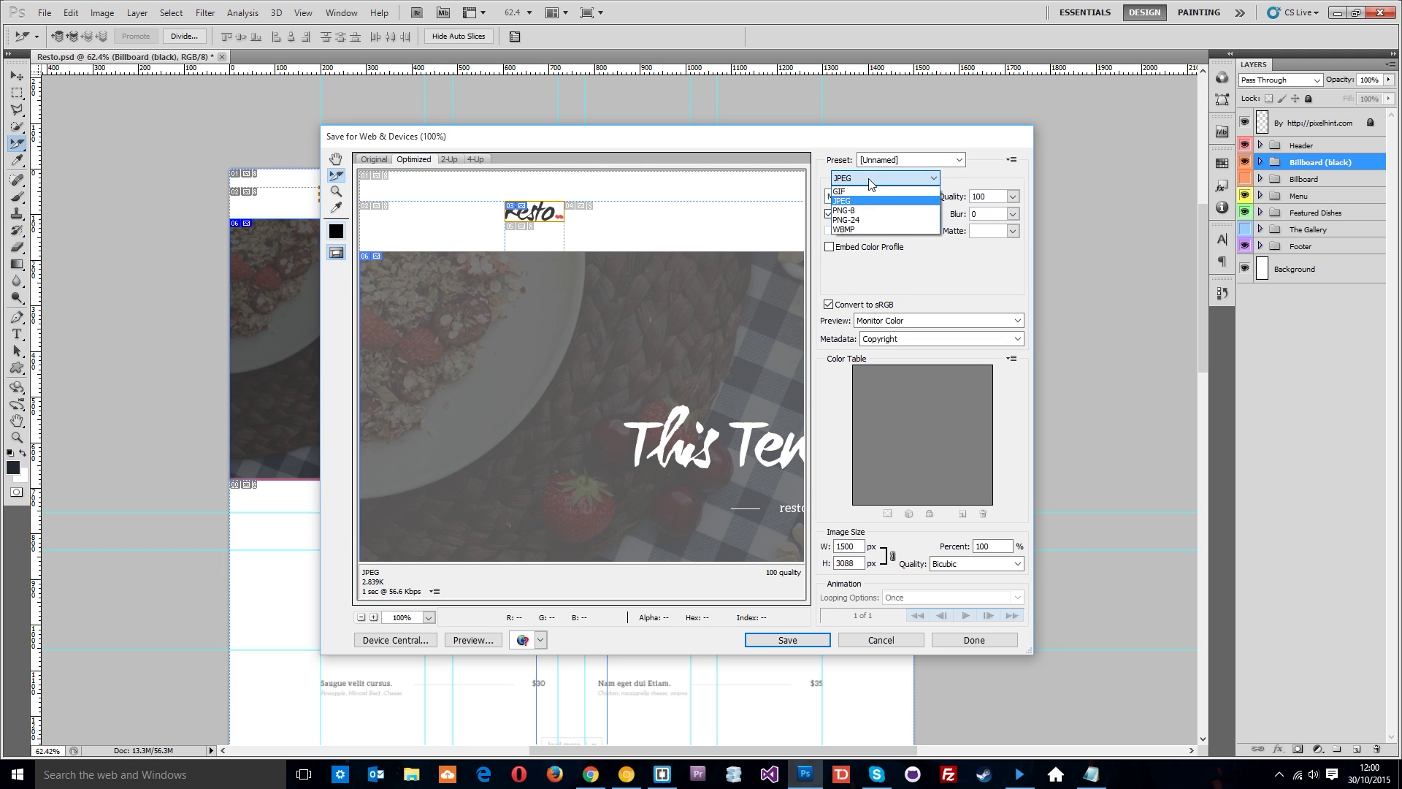
{"action": "left_click", "coordinate": [868, 211]}
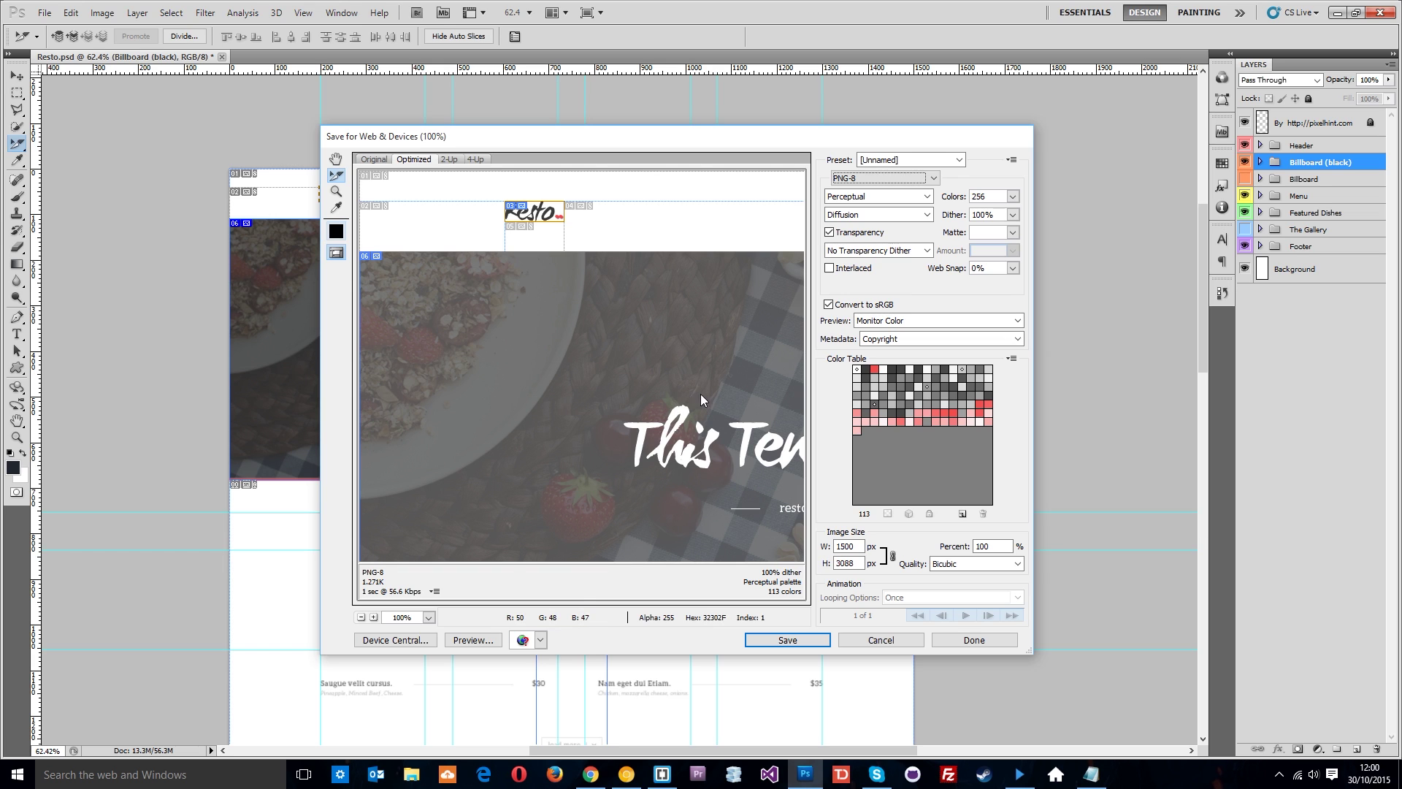
{"action": "key", "text": "Up"}
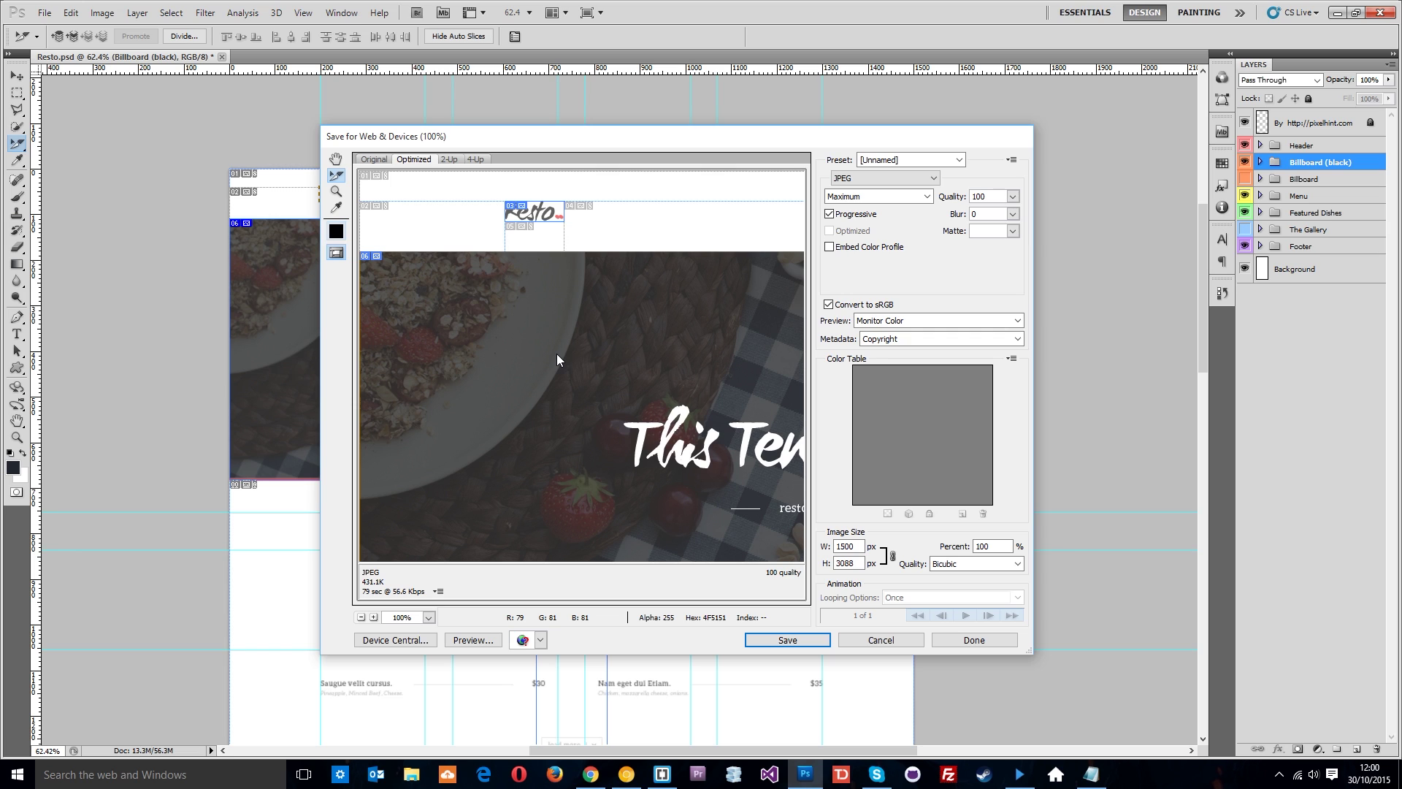
Step: Give the billboard slice the JPEG High quality preset and make The Menu heading slice PNG-8
{"action": "left_click", "coordinate": [858, 200]}
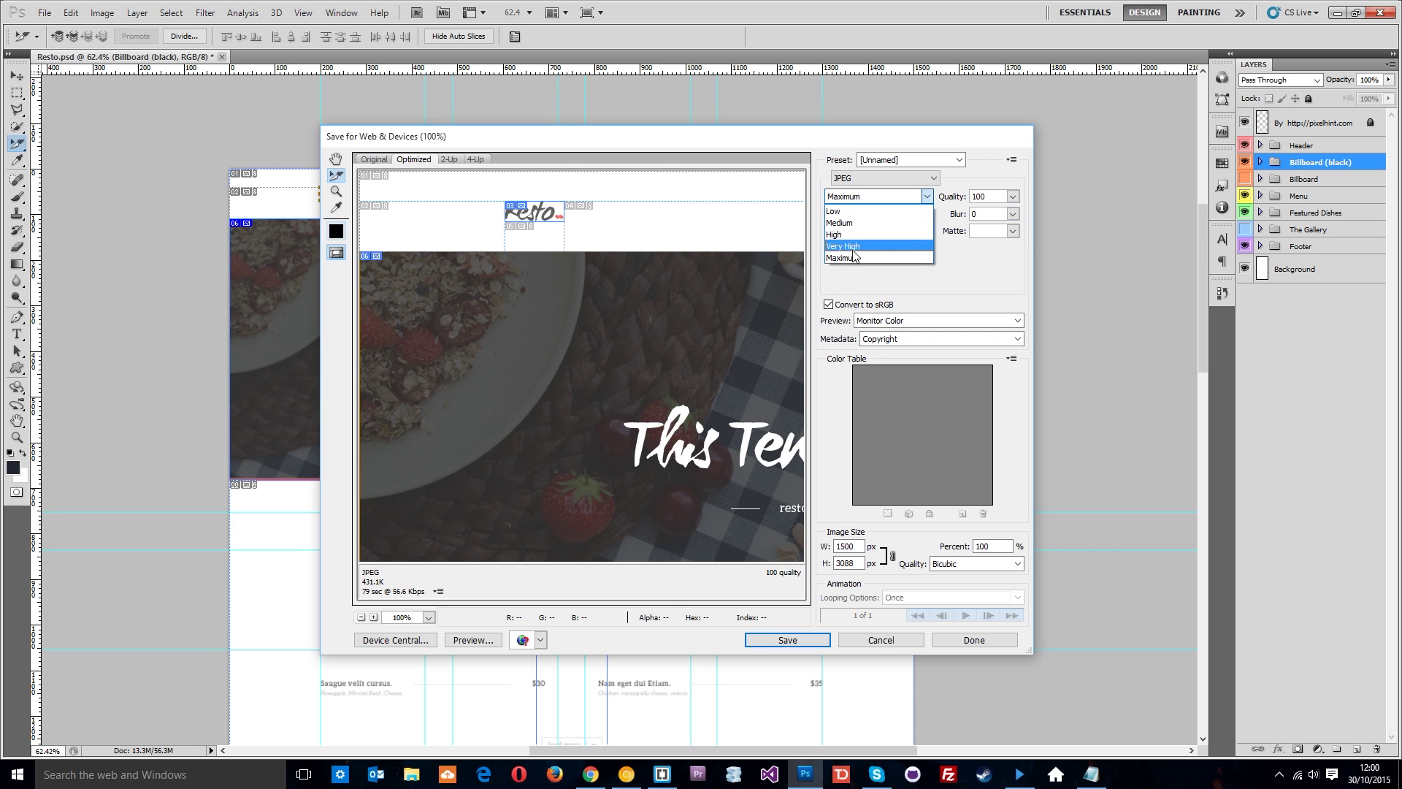
{"action": "left_click", "coordinate": [850, 235]}
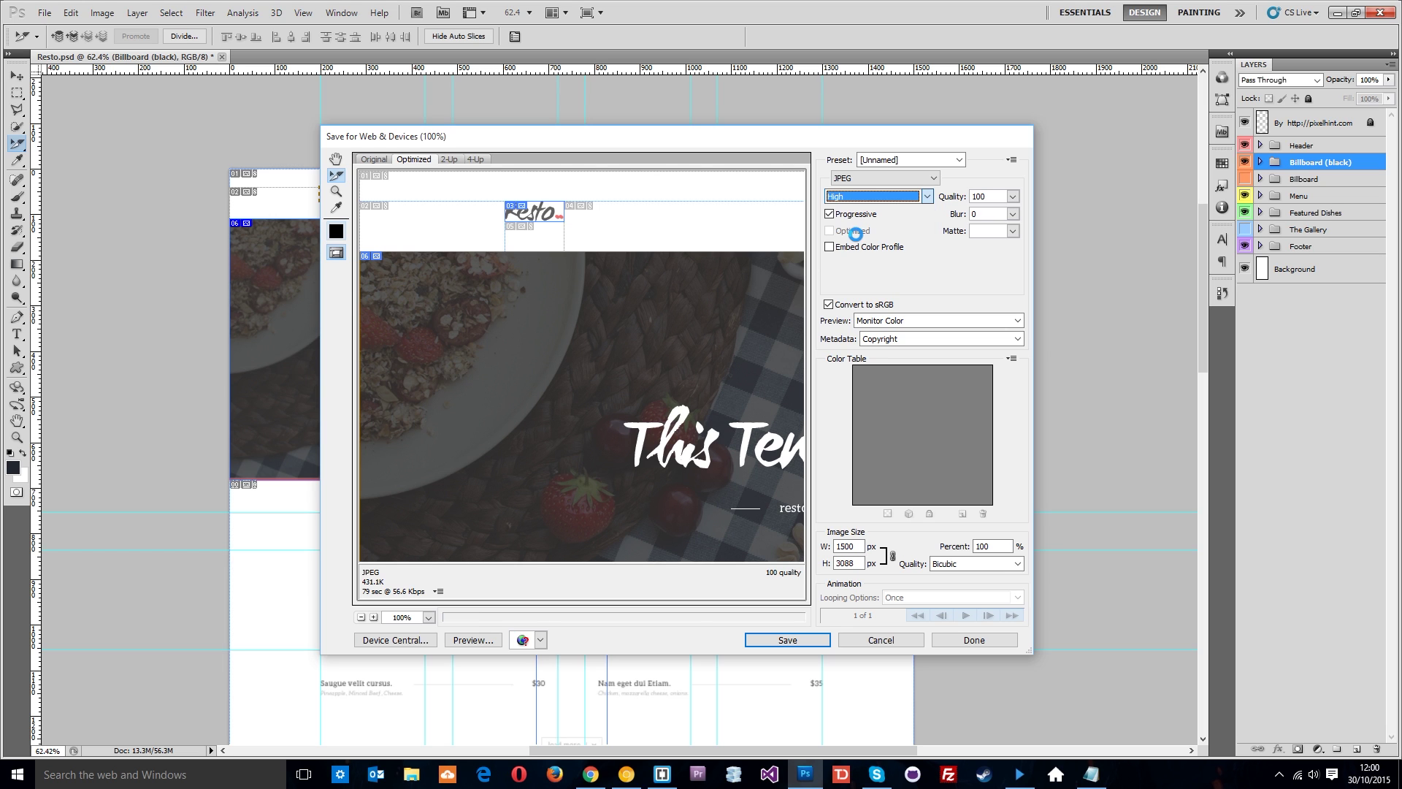
{"action": "left_click_drag", "start_coordinate": [737, 399], "coordinate": [641, 375]}
{"action": "left_click_drag", "start_coordinate": [708, 431], "coordinate": [650, 383]}
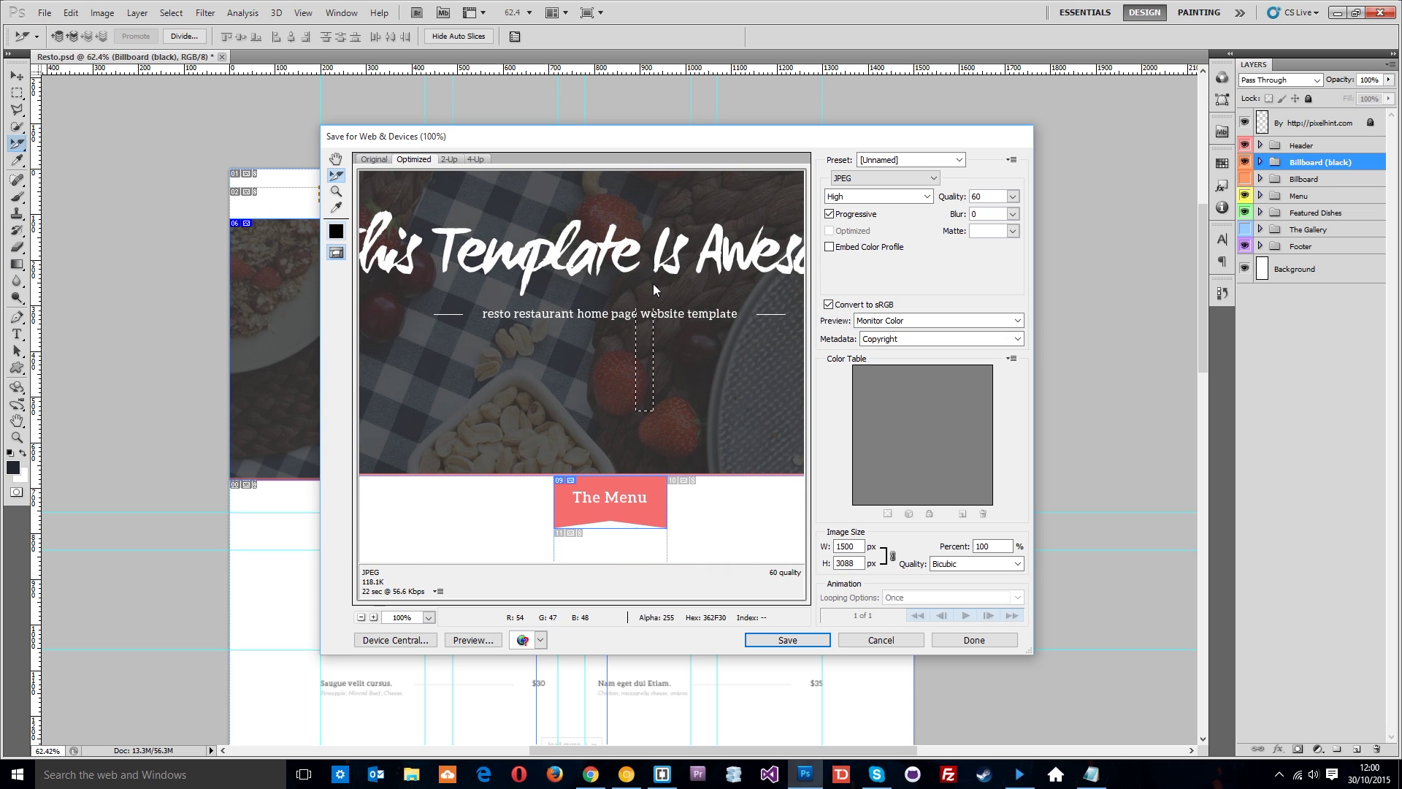
{"action": "left_click", "coordinate": [625, 498]}
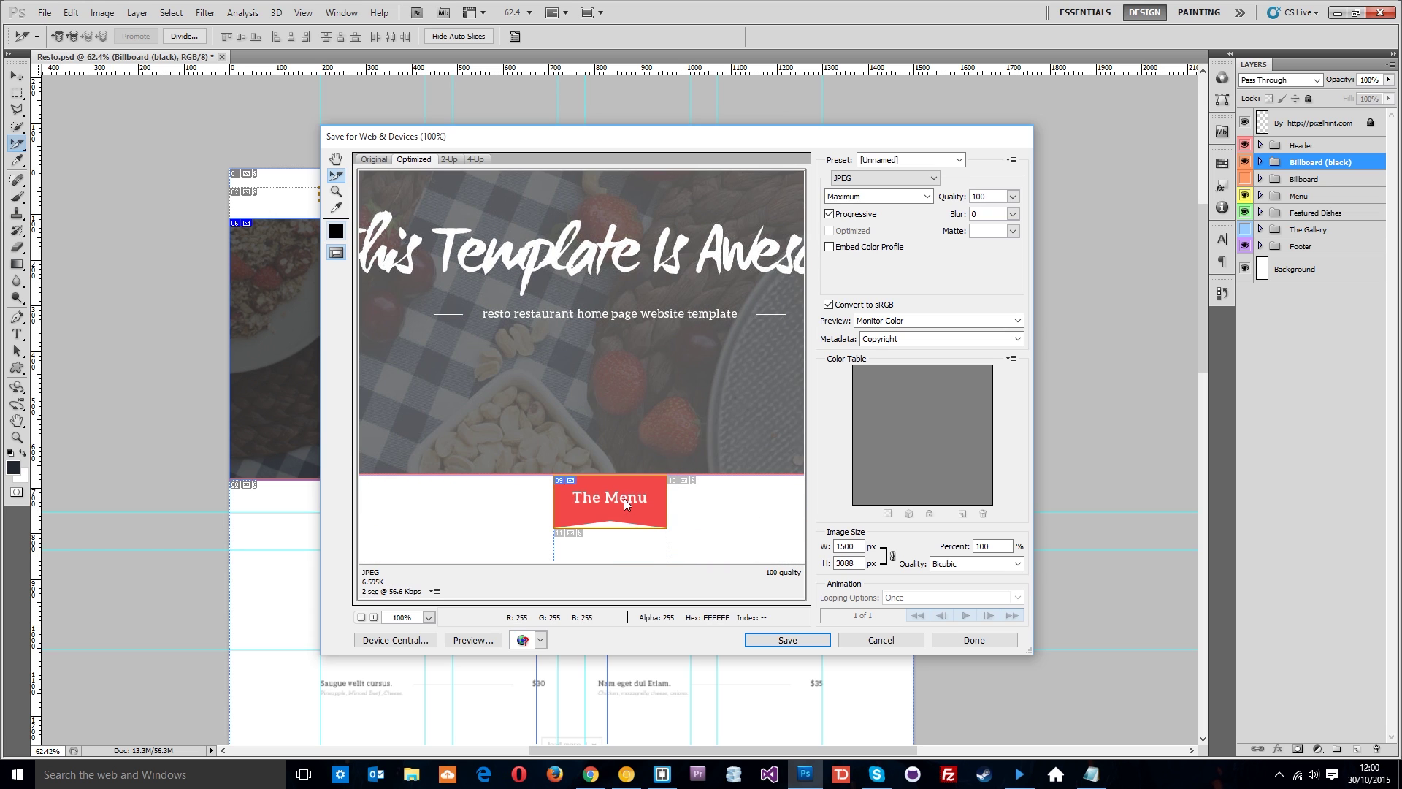
{"action": "left_click", "coordinate": [899, 181]}
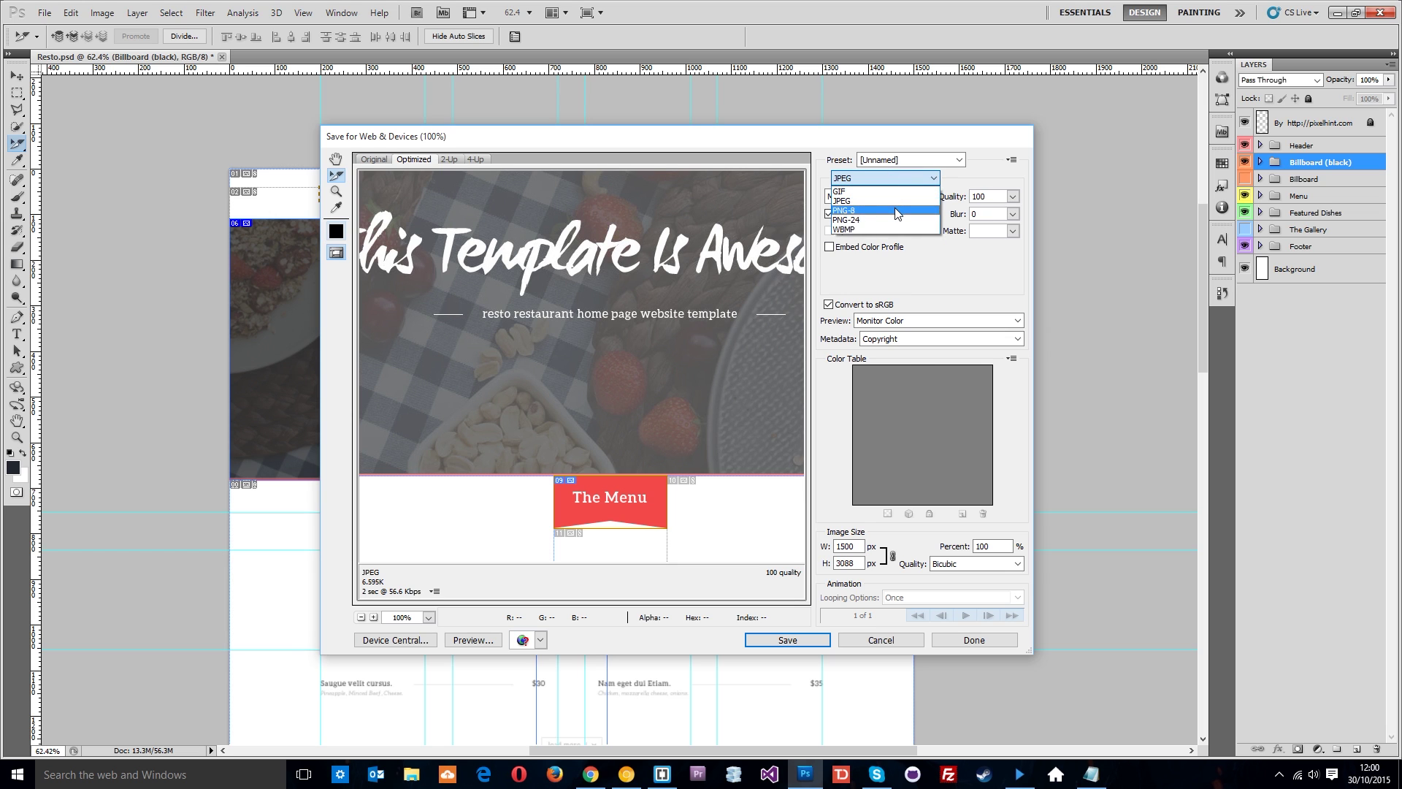
{"action": "left_click", "coordinate": [844, 211]}
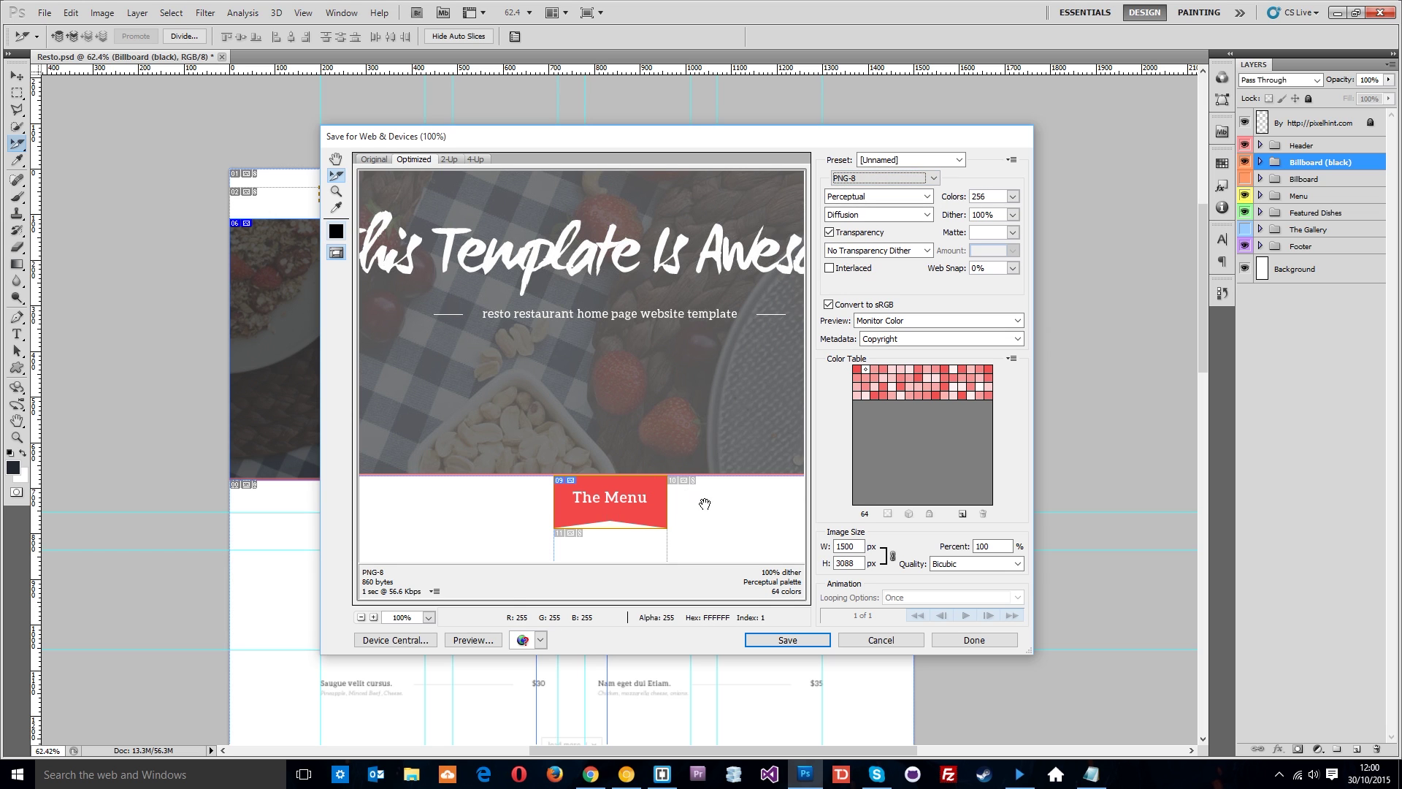
{"action": "scroll", "coordinate": [704, 501], "scroll_direction": "down", "scroll_amount": 10}
{"action": "scroll", "coordinate": [616, 434], "scroll_direction": "down", "scroll_amount": 10}
Step: Set the first featured dish photo slice to JPEG High quality
{"action": "left_click", "coordinate": [883, 177]}
{"action": "left_click", "coordinate": [858, 199]}
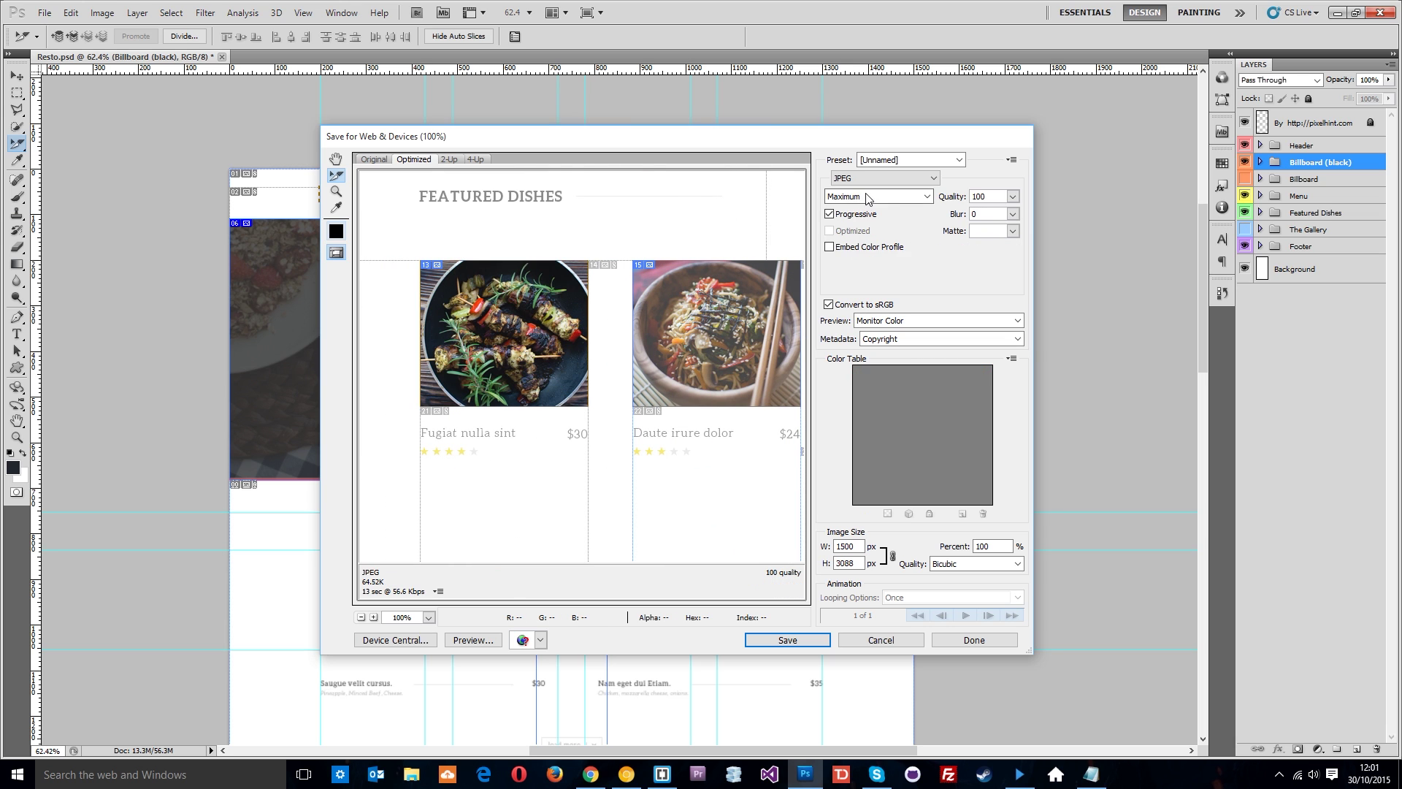
{"action": "left_click", "coordinate": [878, 196]}
{"action": "left_click", "coordinate": [866, 230]}
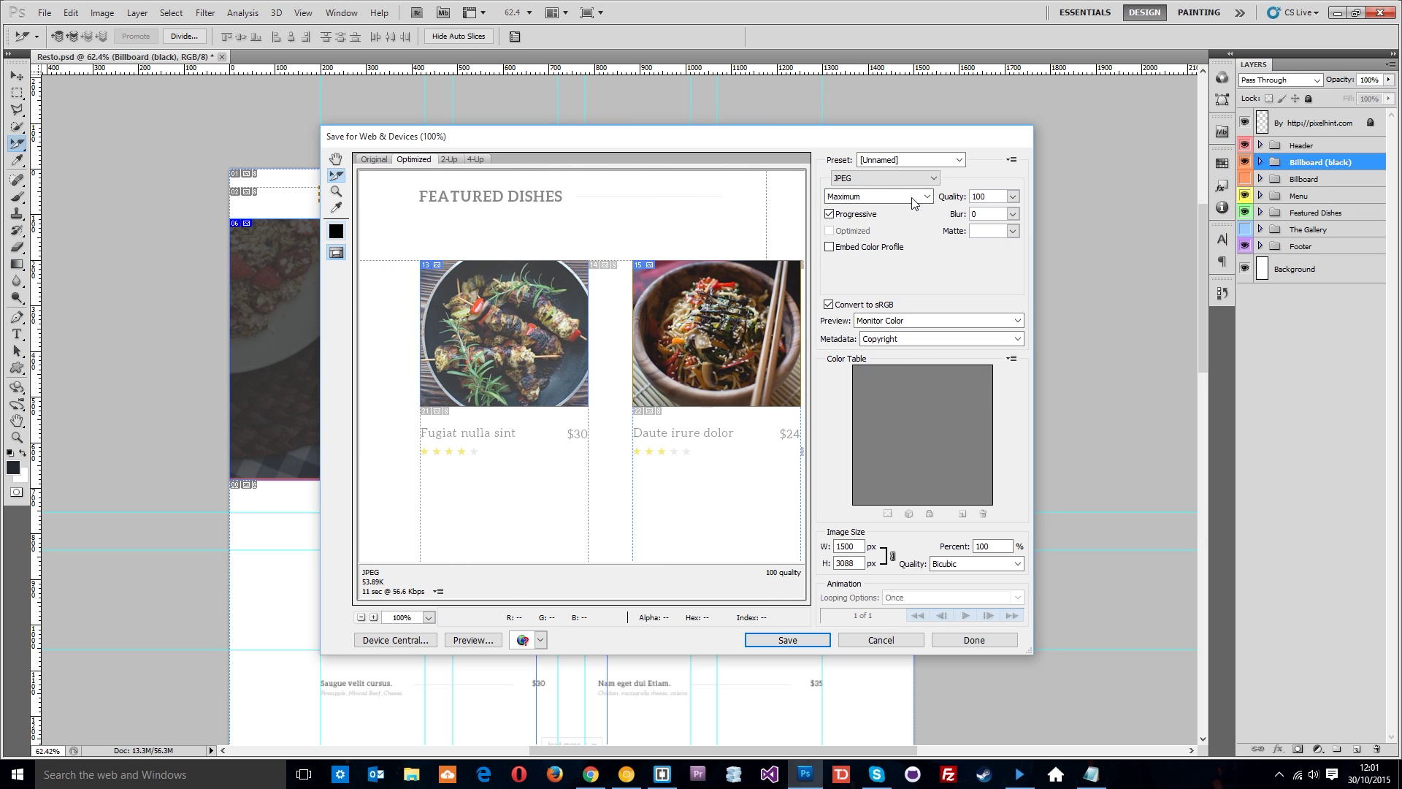
{"action": "left_click", "coordinate": [879, 196]}
{"action": "left_click", "coordinate": [883, 229]}
Step: Set the next dish photo slices, including the banana bowl, to JPEG High quality
{"action": "left_click_drag", "start_coordinate": [732, 329], "coordinate": [478, 320]}
{"action": "left_click", "coordinate": [879, 195]}
{"action": "left_click", "coordinate": [842, 257]}
{"action": "left_click", "coordinate": [878, 195]}
{"action": "left_click", "coordinate": [925, 195]}
{"action": "left_click_drag", "start_coordinate": [730, 329], "coordinate": [560, 325]}
{"action": "left_click", "coordinate": [878, 196]}
{"action": "left_click", "coordinate": [883, 229]}
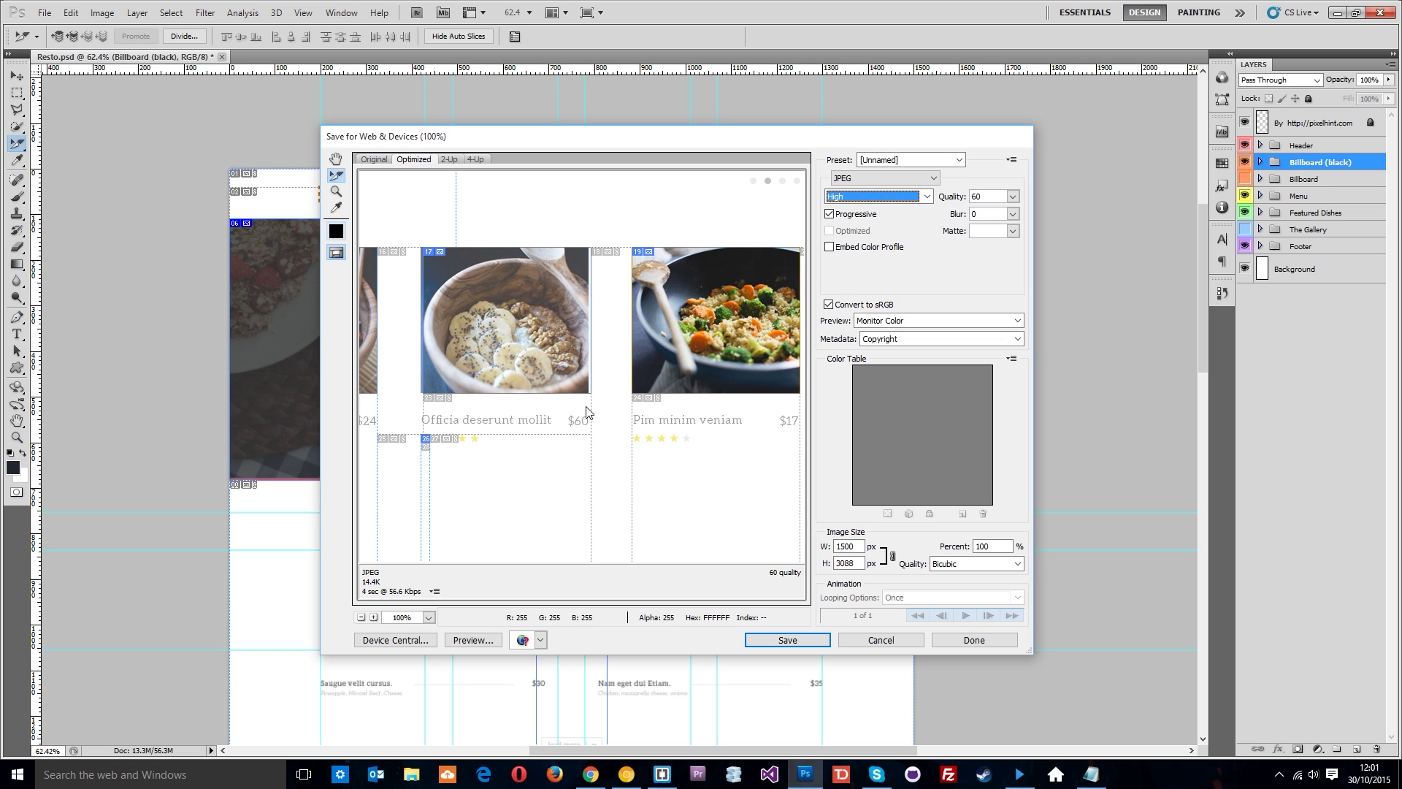
Step: Set the star rating slice below the banana bowl to PNG-8
{"action": "left_click_drag", "start_coordinate": [479, 389], "coordinate": [592, 328]}
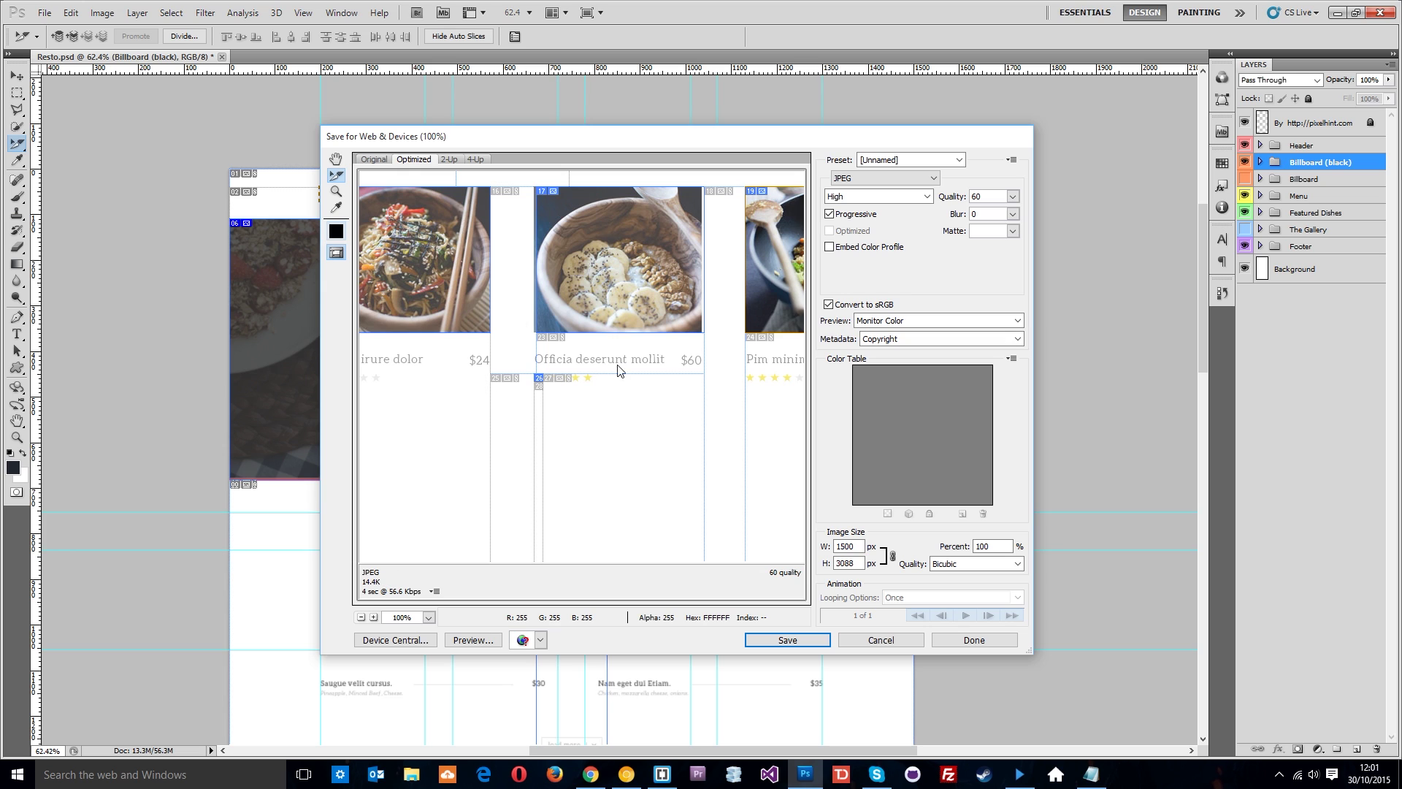
{"action": "left_click", "coordinate": [542, 381]}
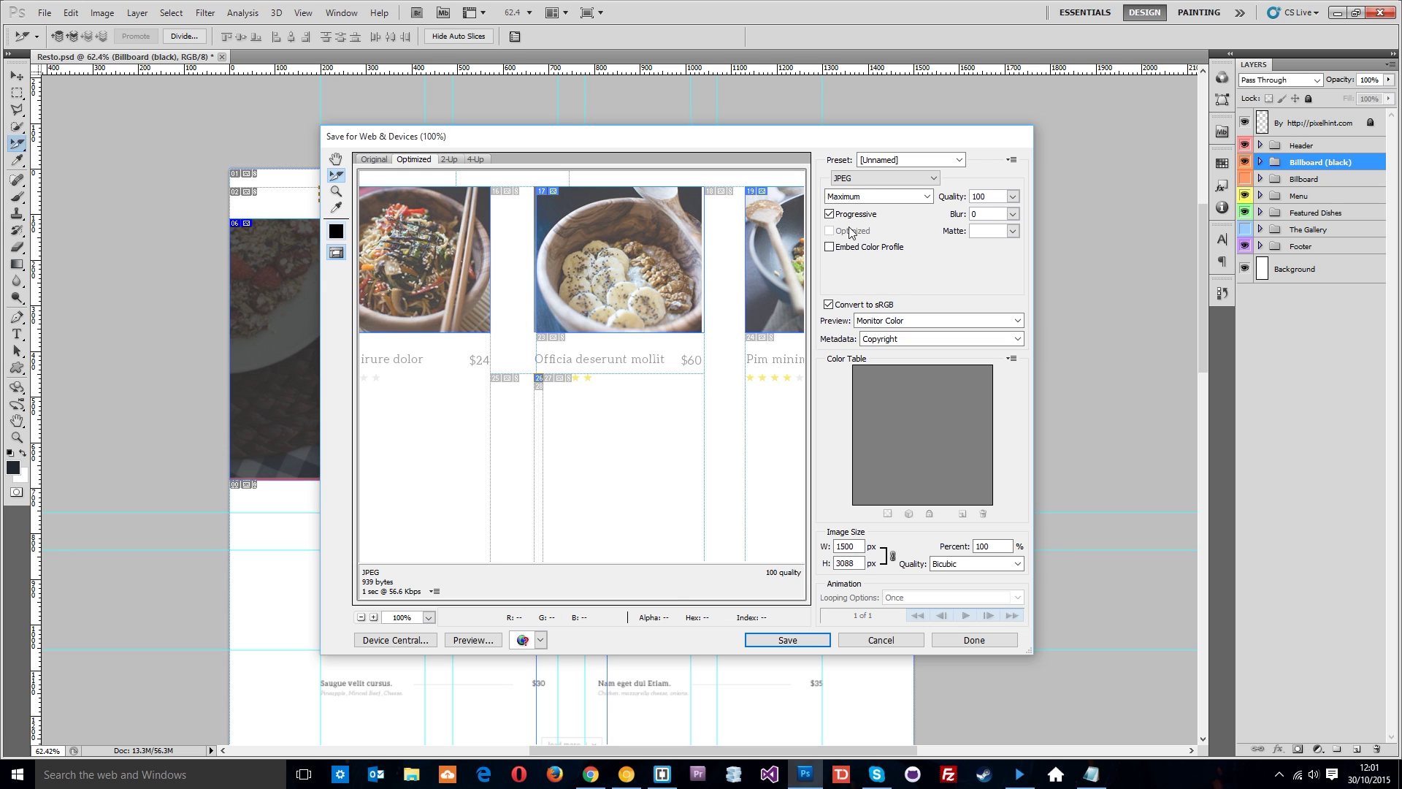
{"action": "left_click", "coordinate": [869, 178]}
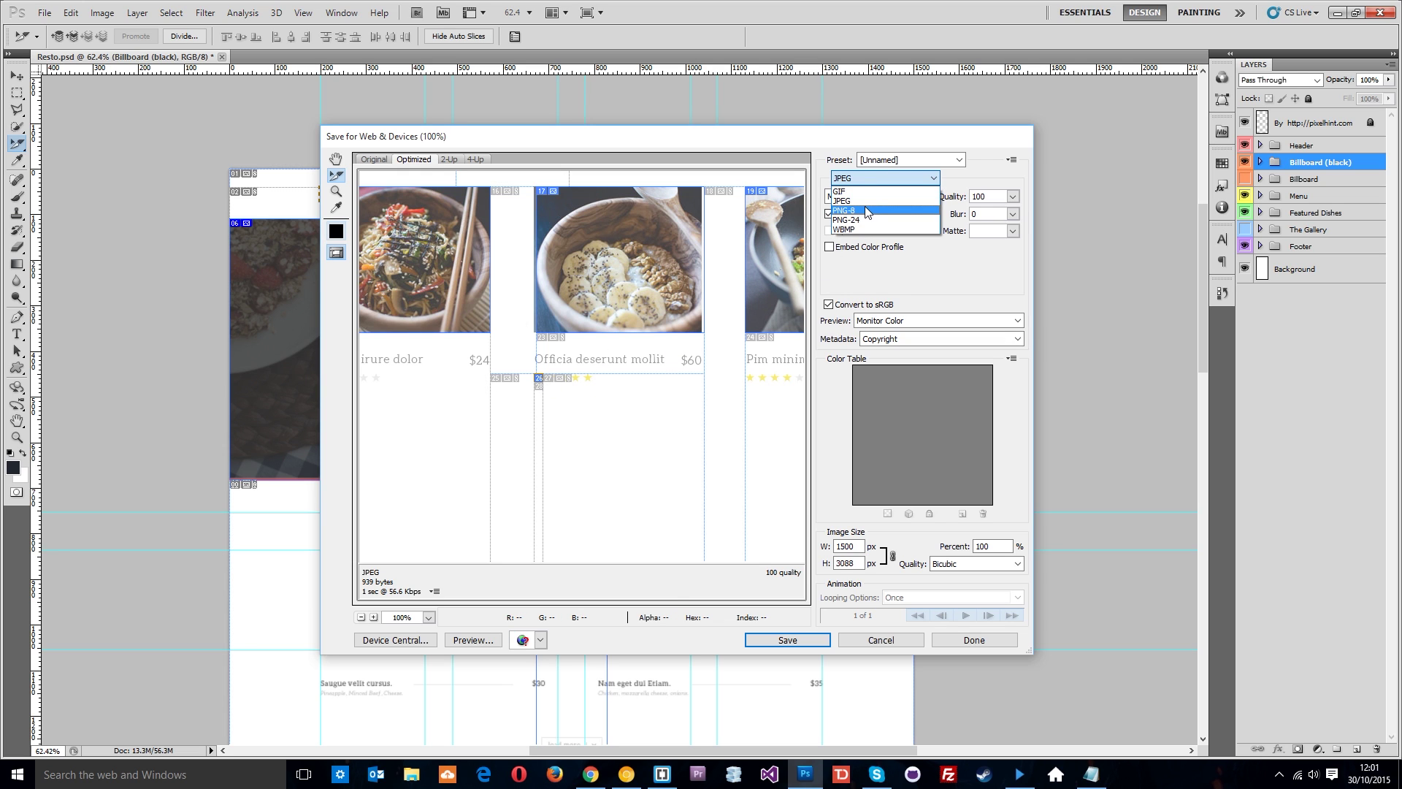
{"action": "left_click", "coordinate": [865, 209]}
Step: Set the footer Resto logo slice's export format to PNG-8
{"action": "left_click_drag", "start_coordinate": [633, 498], "coordinate": [603, 353]}
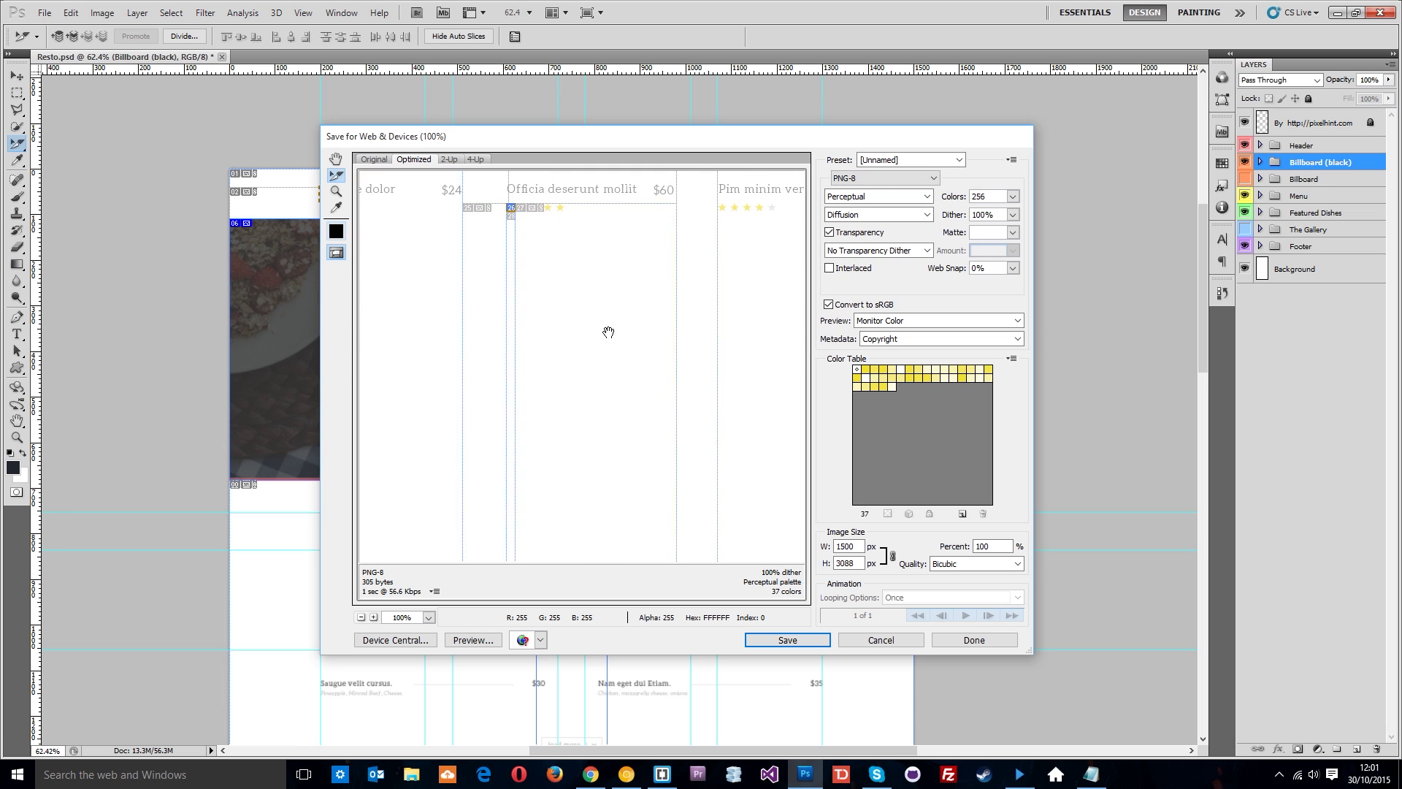
{"action": "scroll", "coordinate": [657, 452], "scroll_direction": "down", "scroll_amount": 15}
{"action": "left_click", "coordinate": [563, 418]}
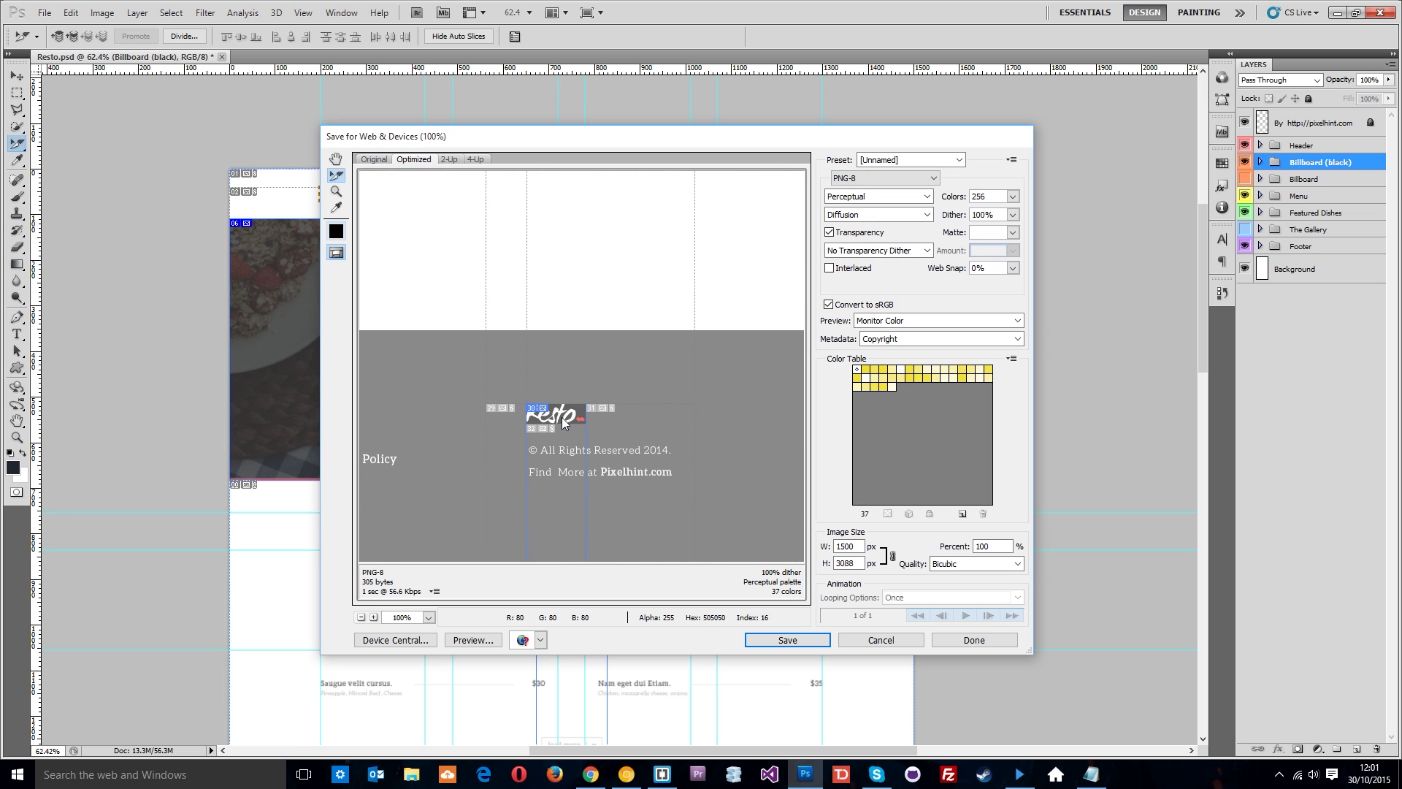
{"action": "left_click", "coordinate": [901, 177]}
{"action": "left_click", "coordinate": [868, 211]}
{"action": "left_click_drag", "start_coordinate": [533, 464], "coordinate": [622, 408]}
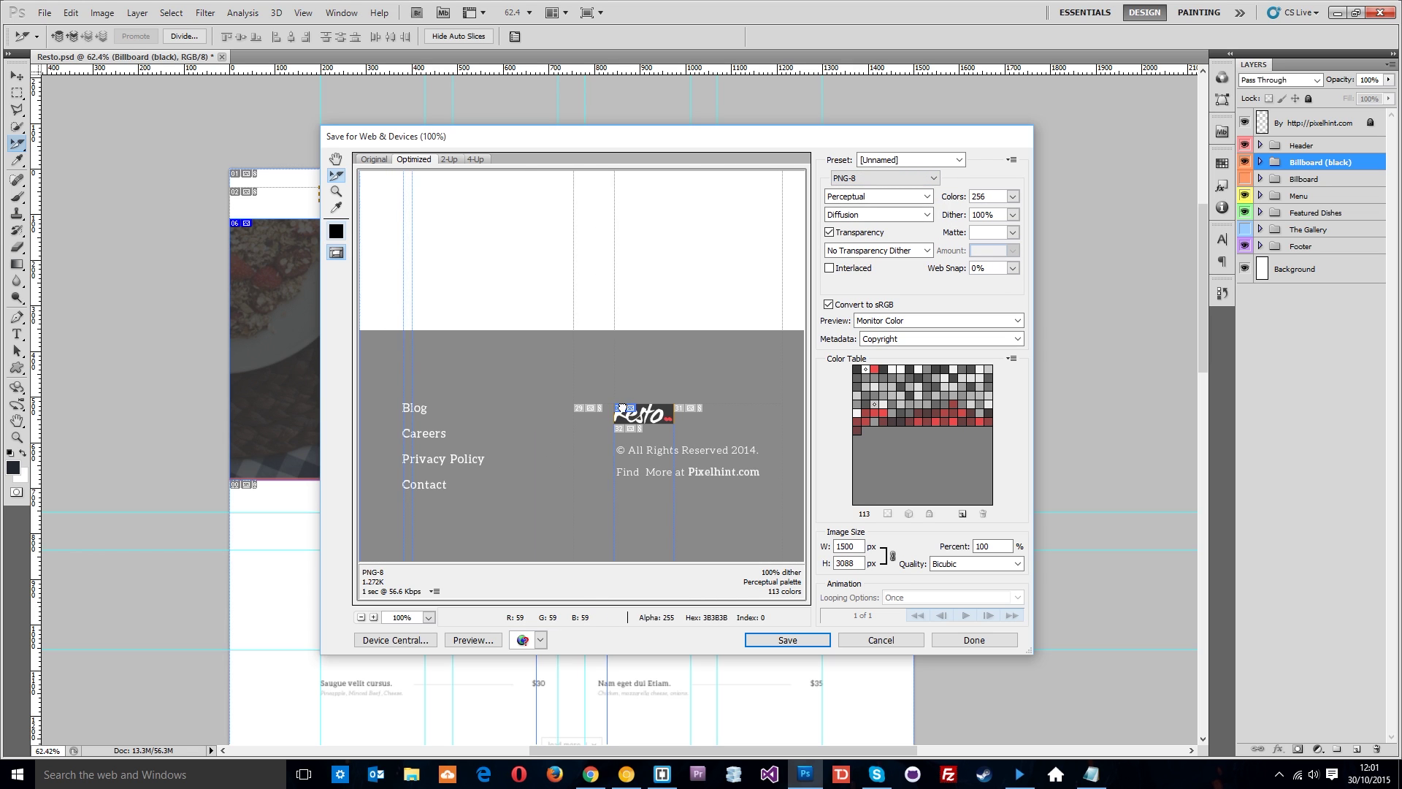
Step: Save All User Slices as Images Only with Default Settings to the Desktop
{"action": "left_click", "coordinate": [788, 640]}
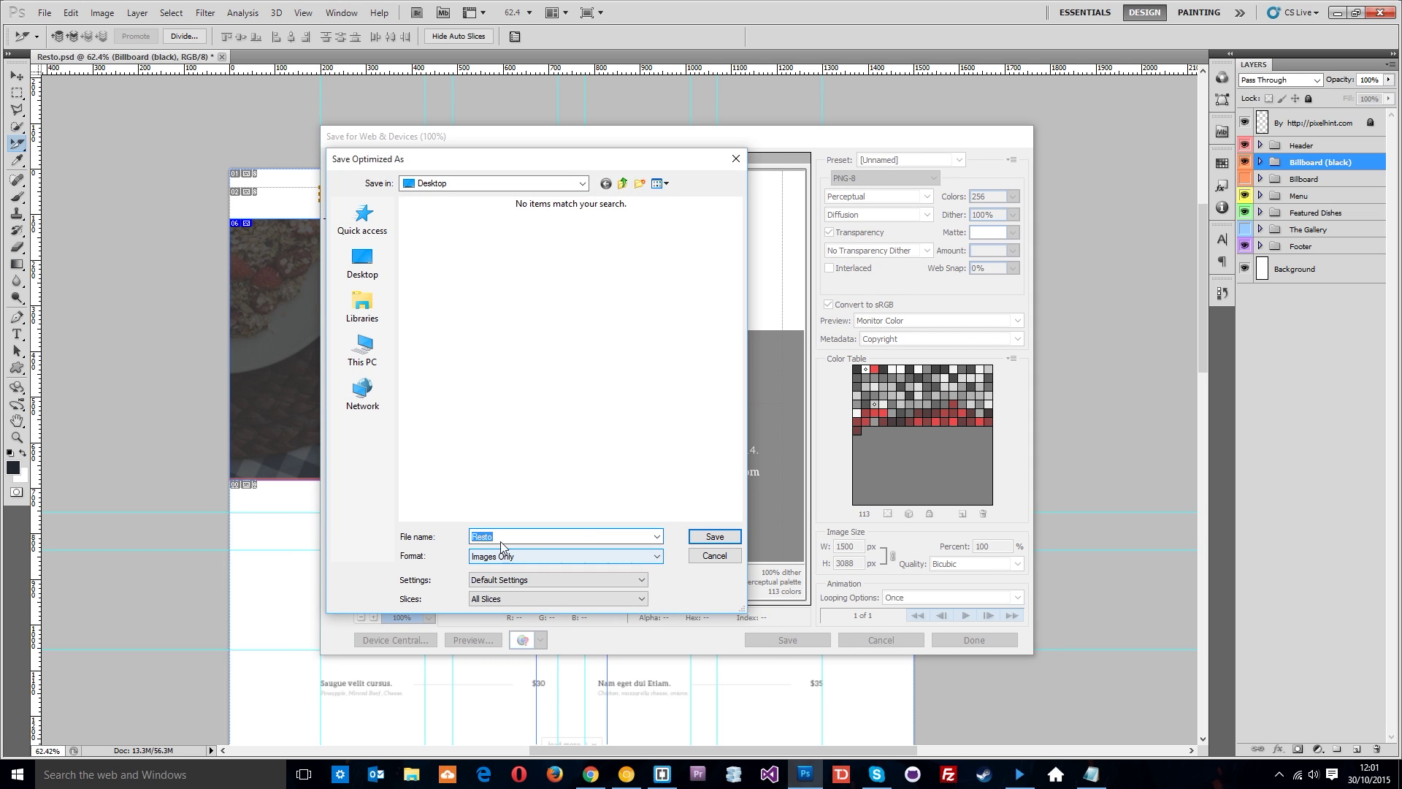
{"action": "left_click", "coordinate": [490, 581]}
{"action": "left_click", "coordinate": [488, 582]}
{"action": "left_click", "coordinate": [489, 600]}
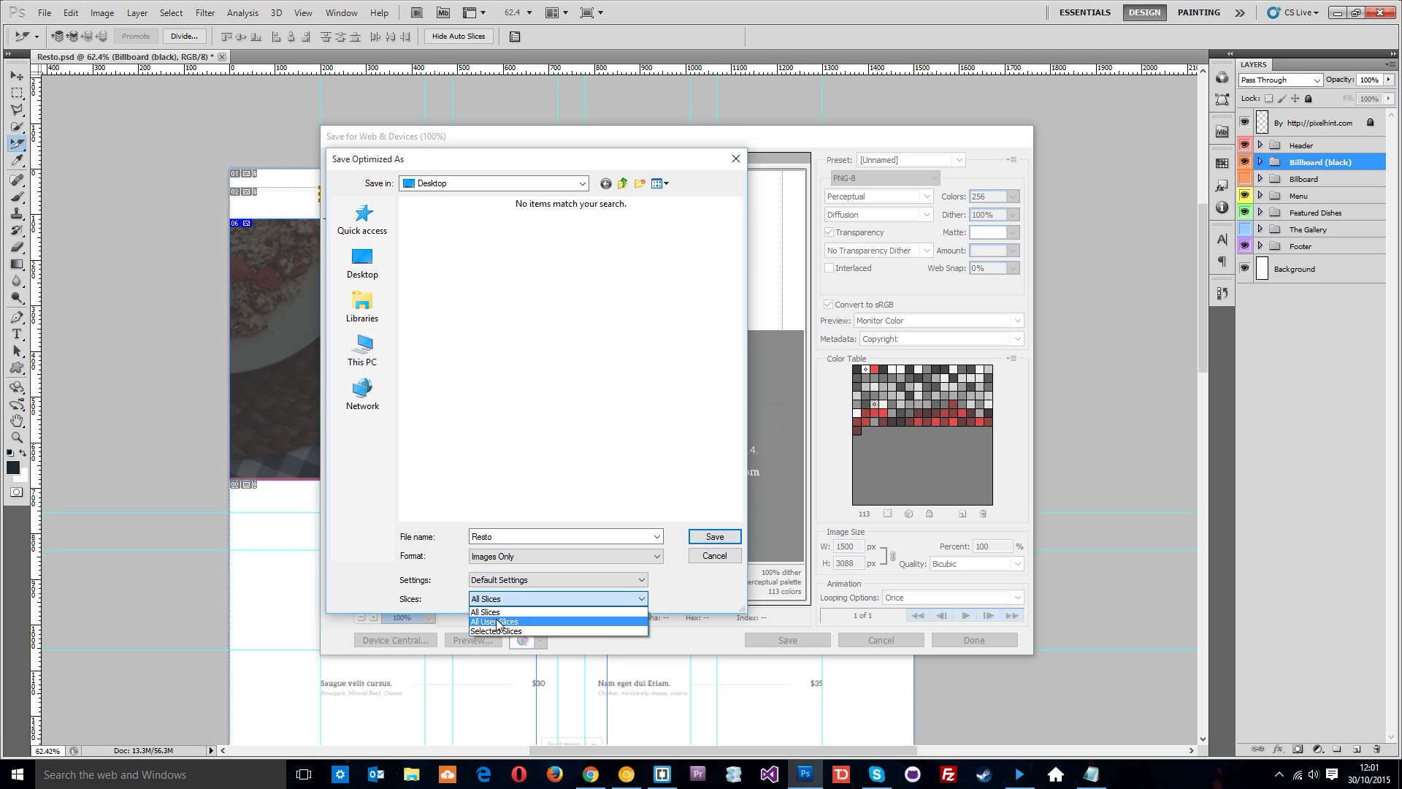
{"action": "left_click", "coordinate": [487, 625]}
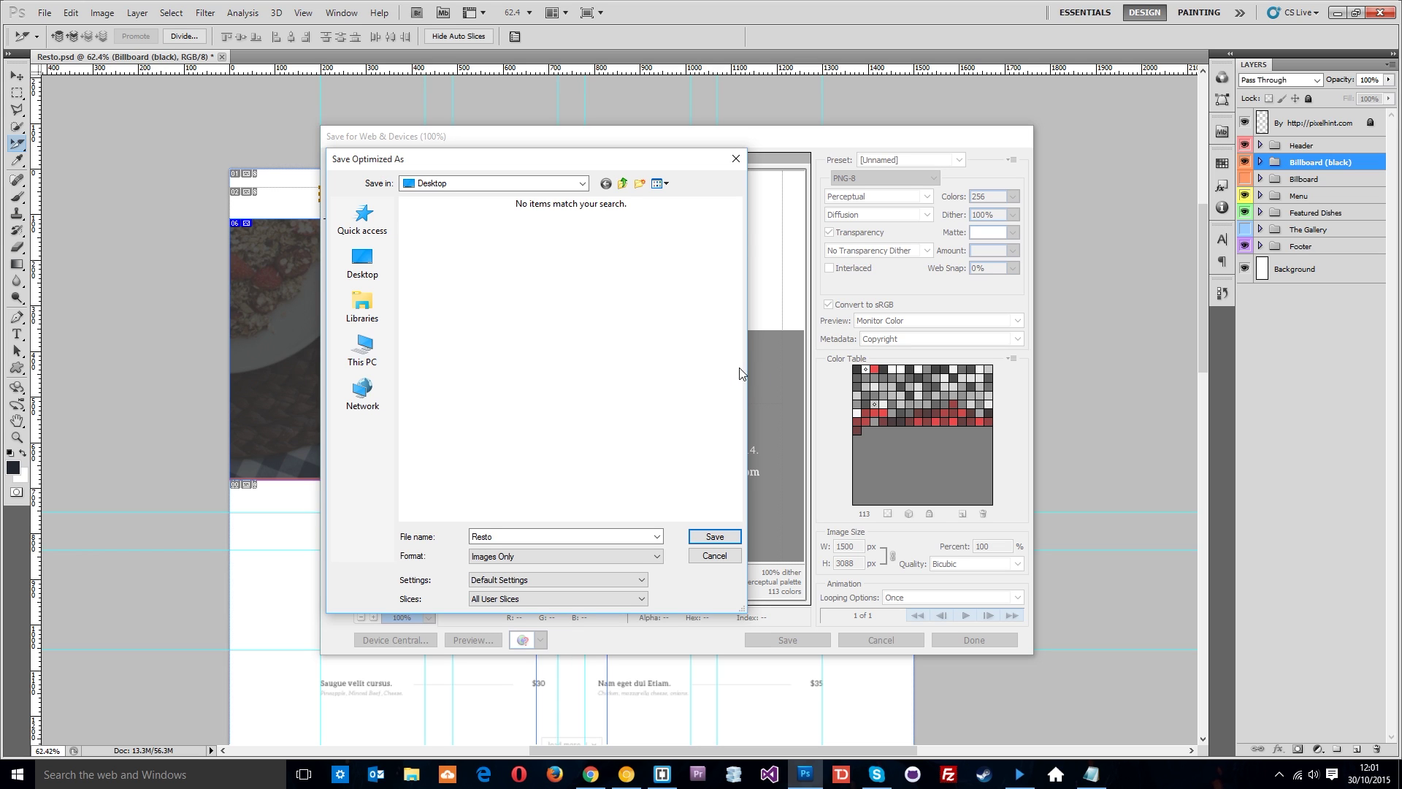
{"action": "left_click", "coordinate": [714, 536]}
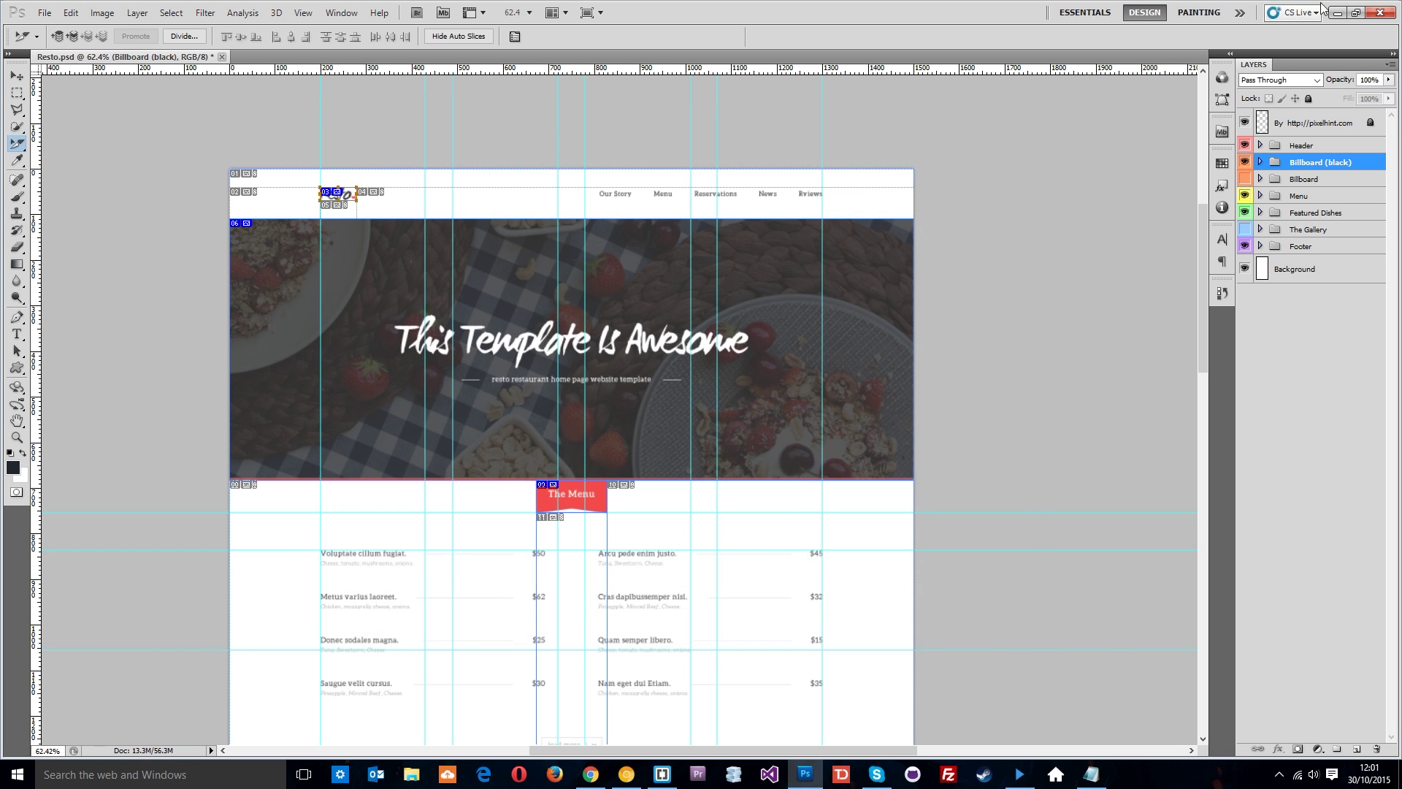
Step: Minimize Photoshop and open the desktop images folder to view the nine exported slices
{"action": "left_click", "coordinate": [1335, 12]}
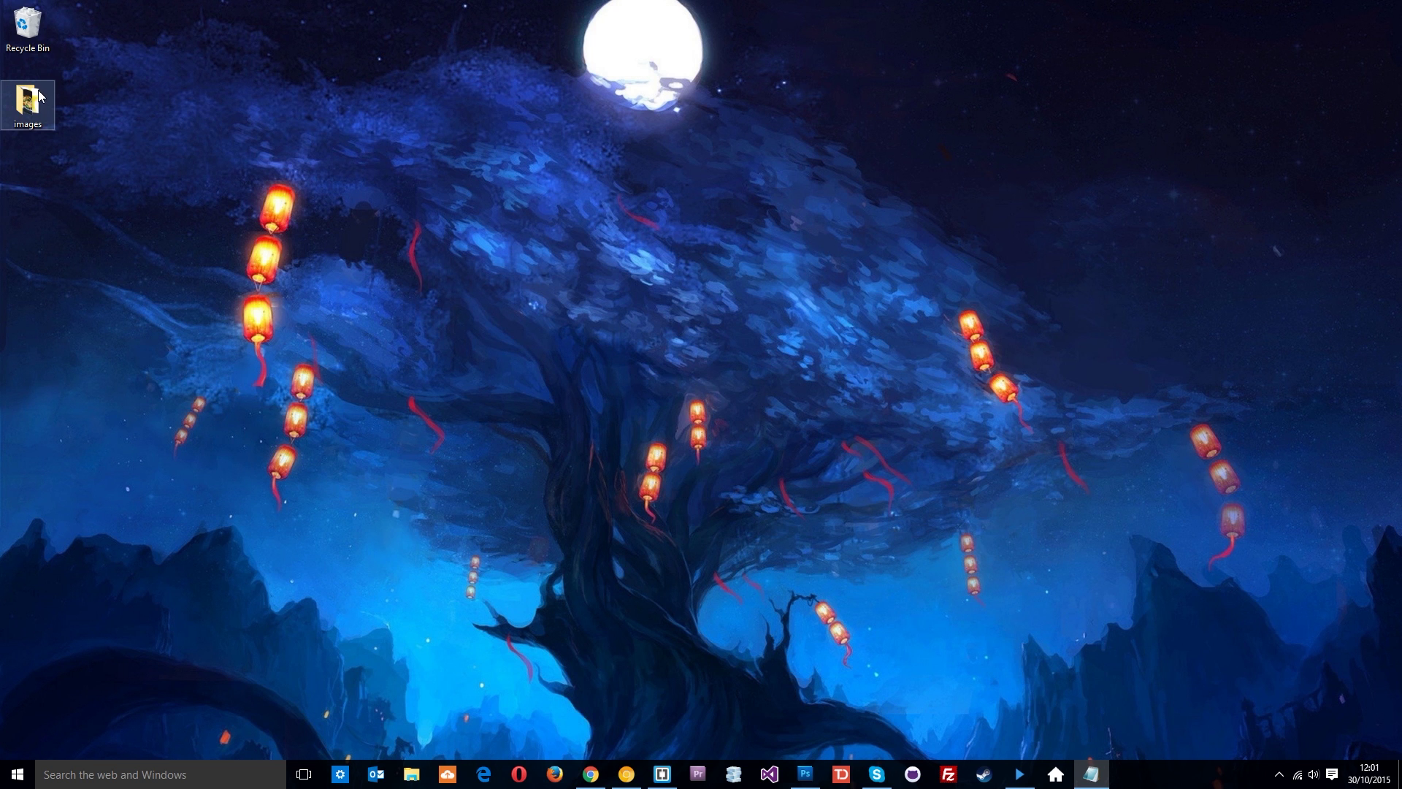
{"action": "double_click", "coordinate": [34, 96]}
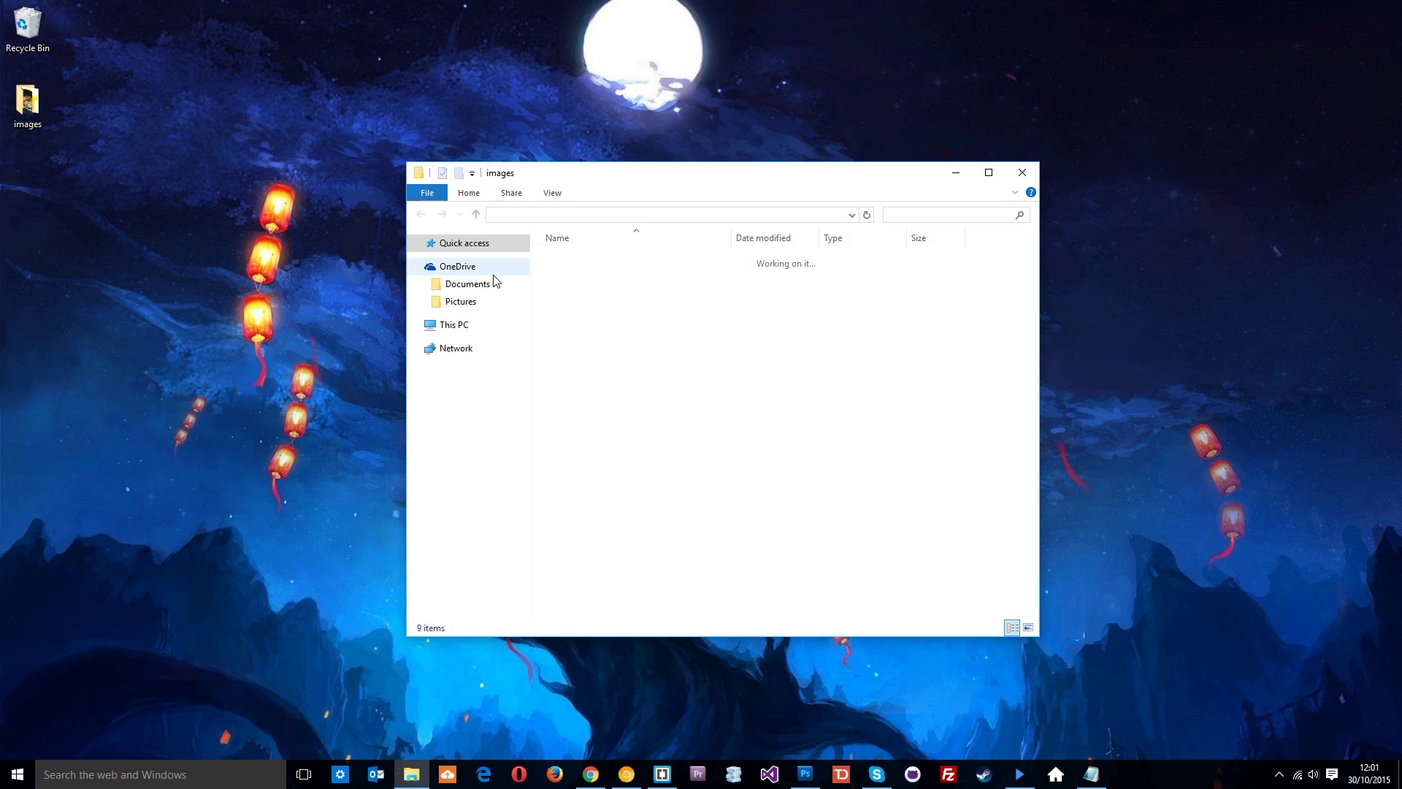